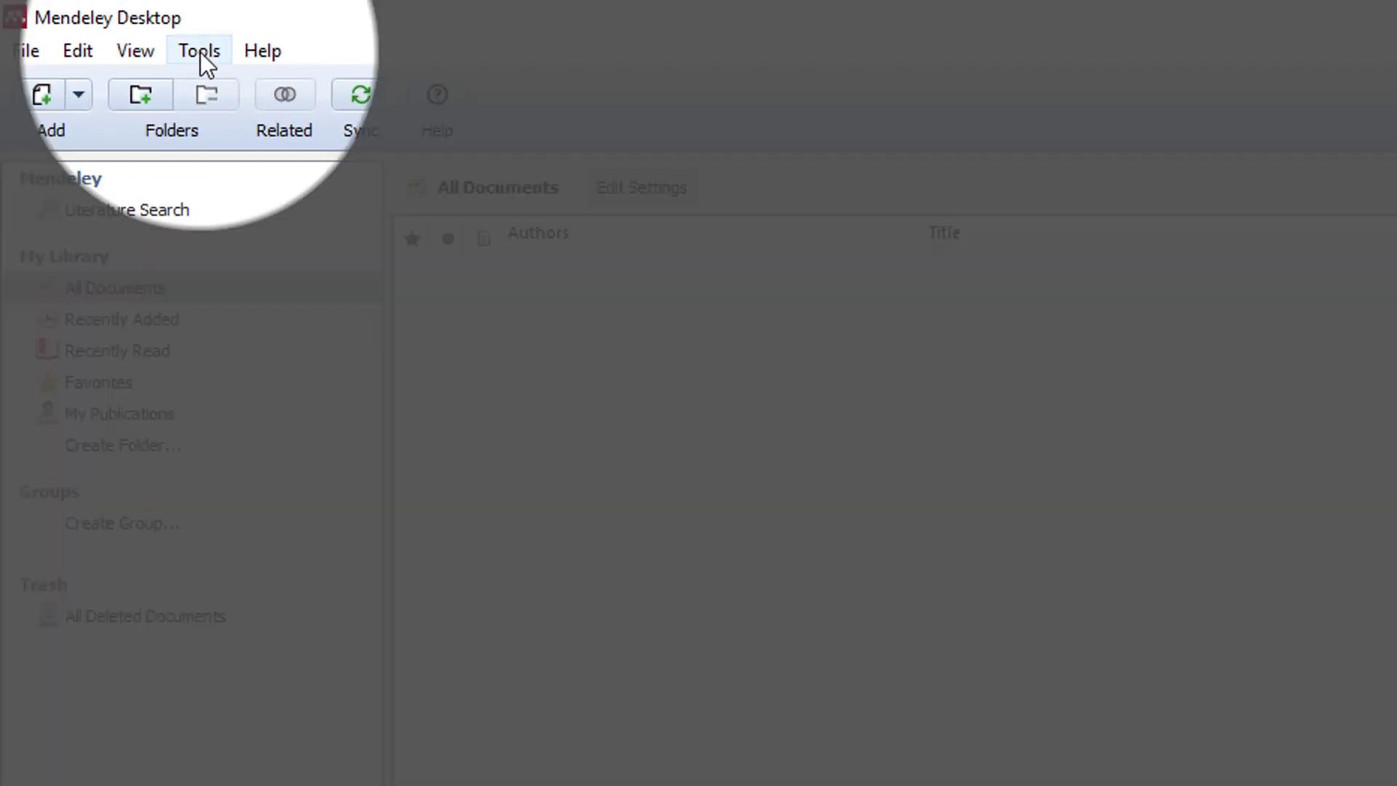
Step: In the File Organizer options, enable organizing the files and renaming document files
{"action": "left_click", "coordinate": [202, 55]}
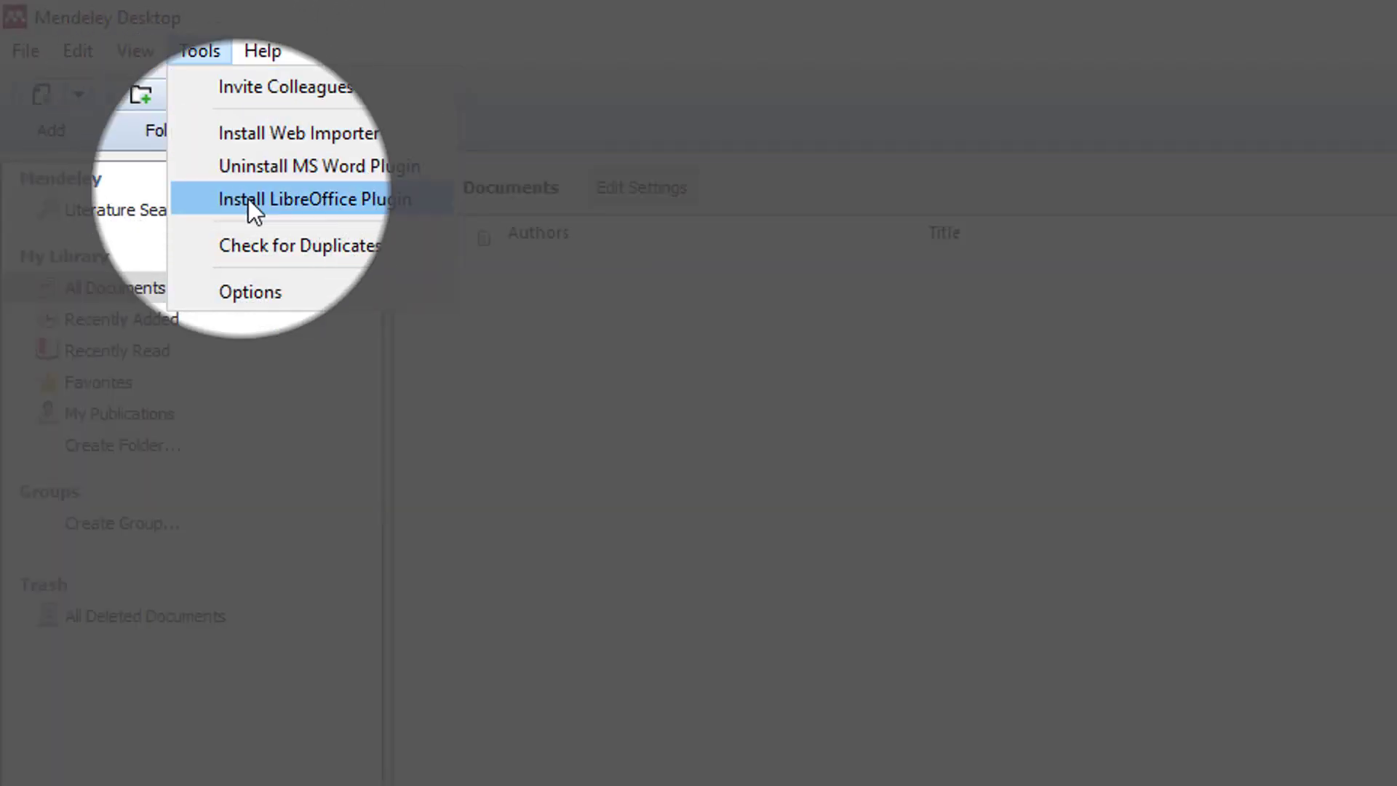
{"action": "left_click", "coordinate": [265, 288]}
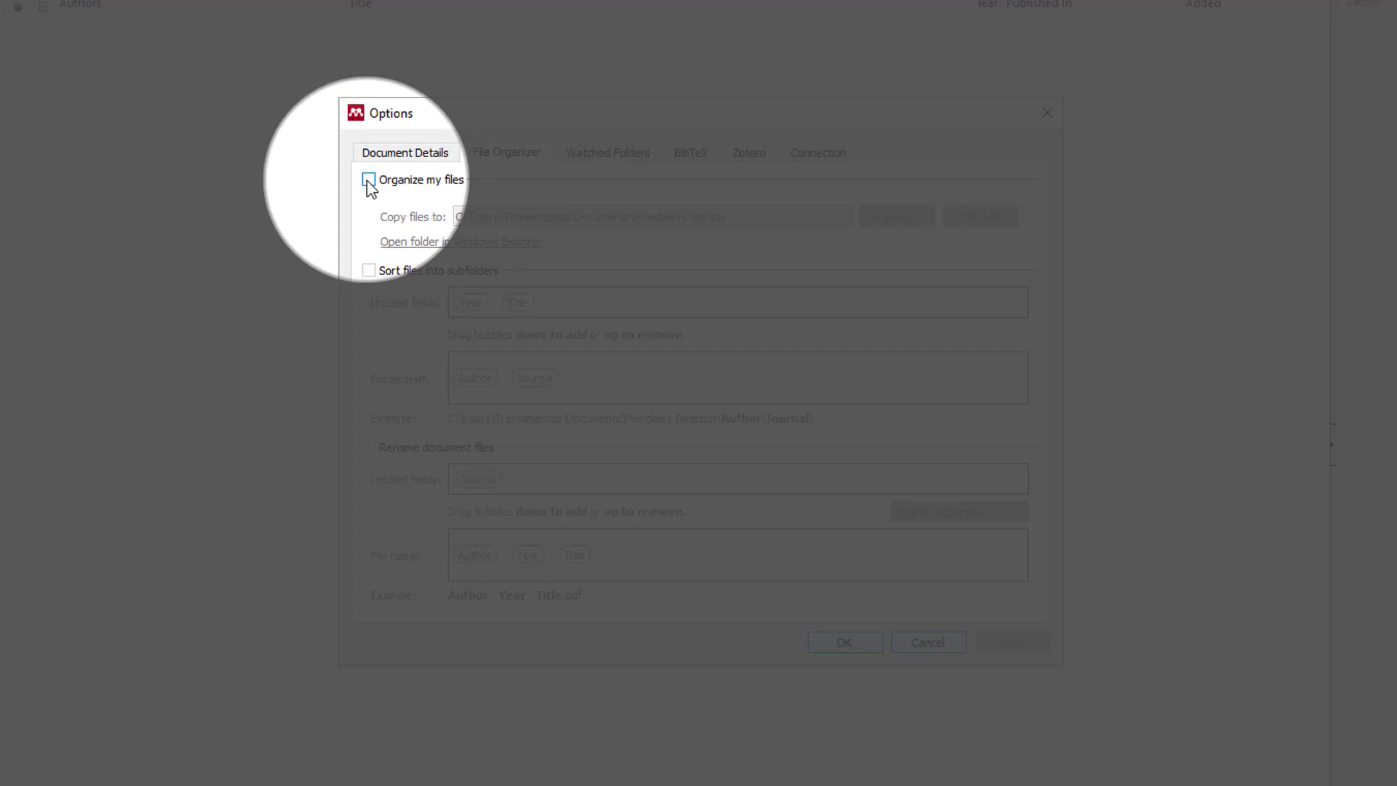
{"action": "left_click", "coordinate": [368, 182]}
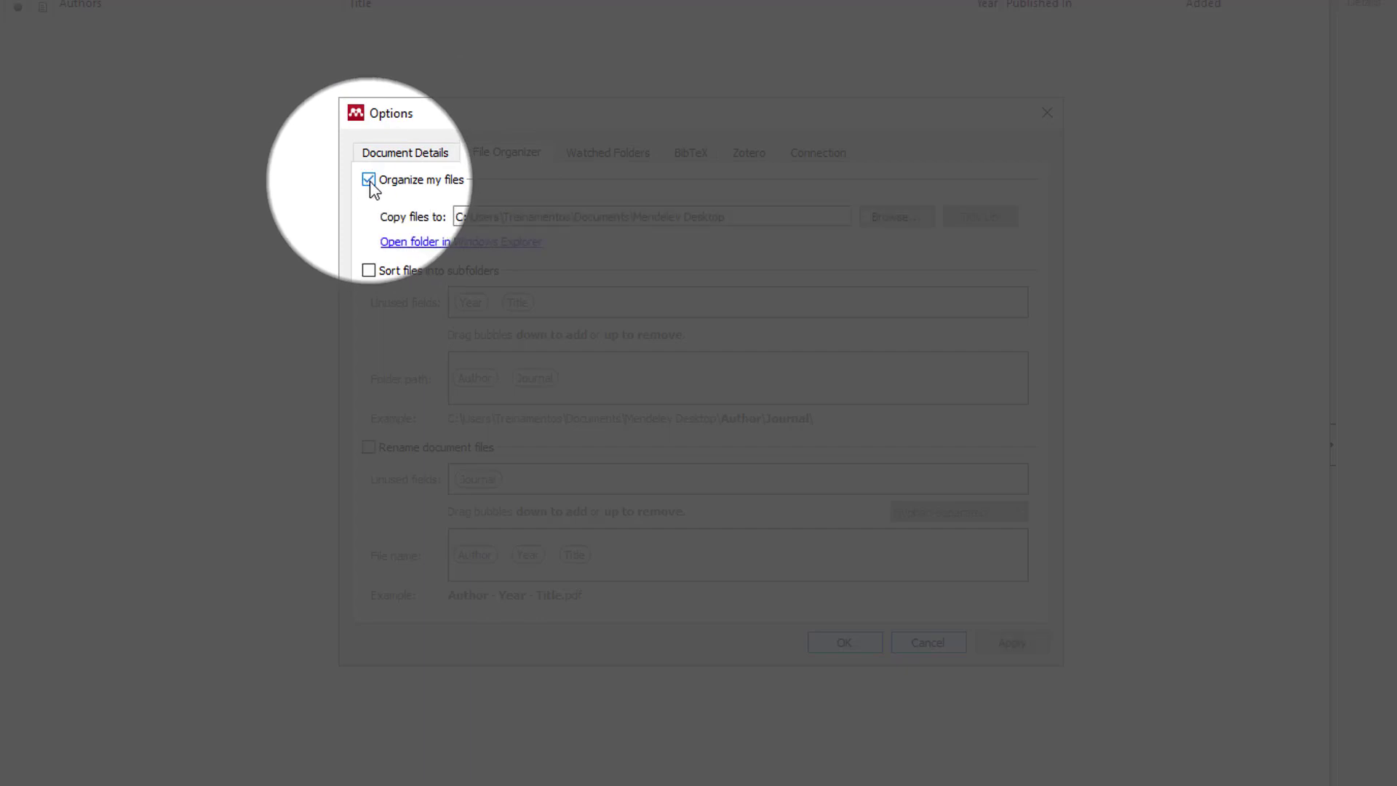
{"action": "left_click", "coordinate": [369, 449]}
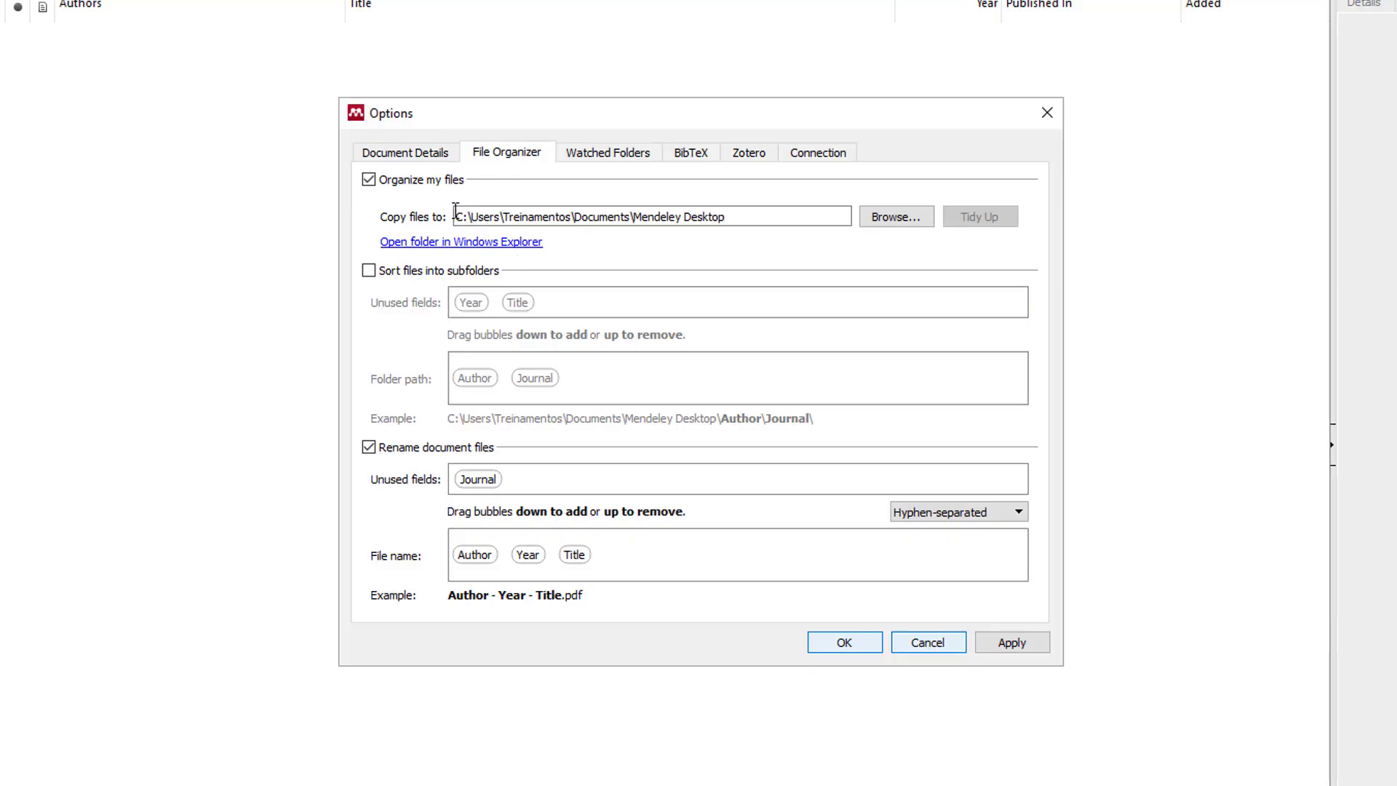
Step: Highlight the full destination folder path set for the copied files
{"action": "left_click", "coordinate": [457, 218]}
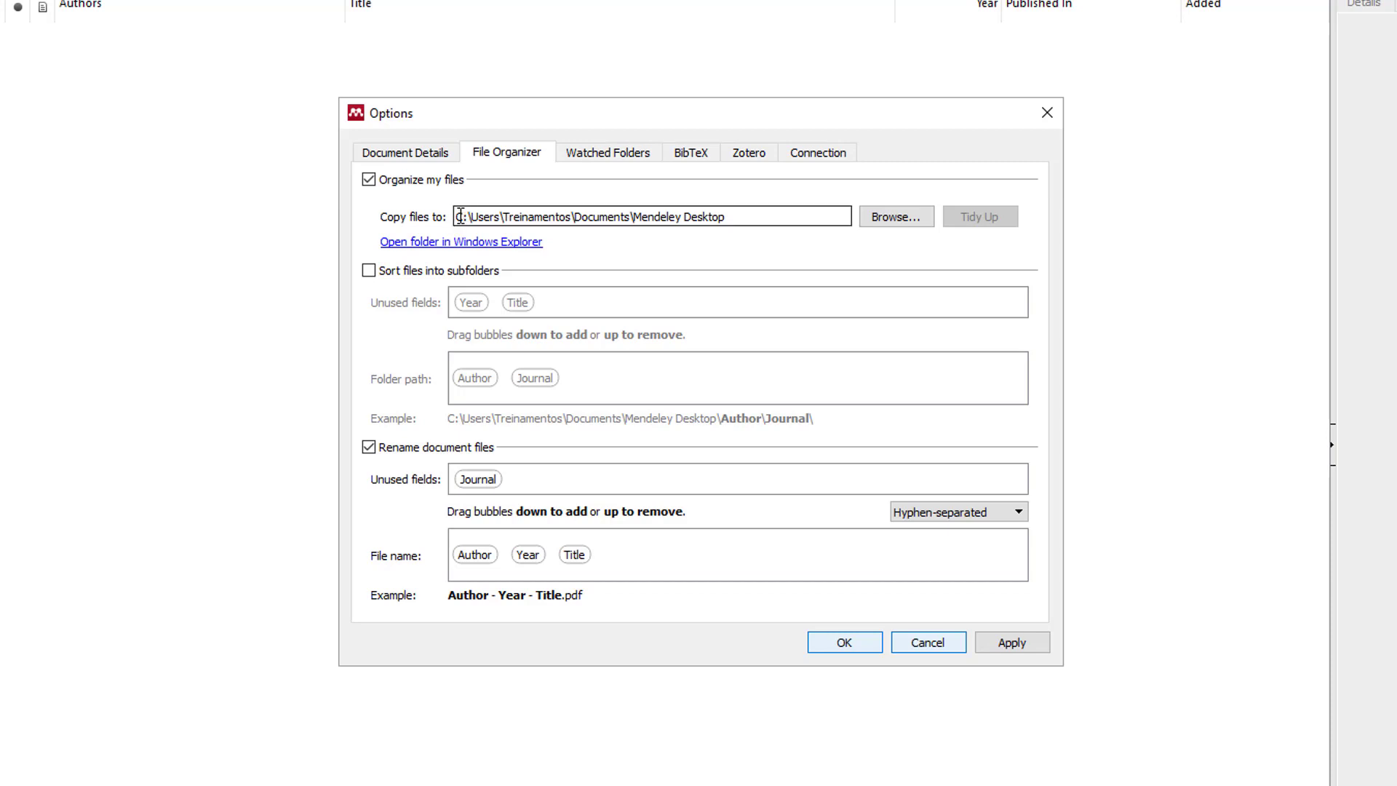
{"action": "left_click_drag", "start_coordinate": [456, 217], "coordinate": [764, 208]}
{"action": "left_click", "coordinate": [736, 216]}
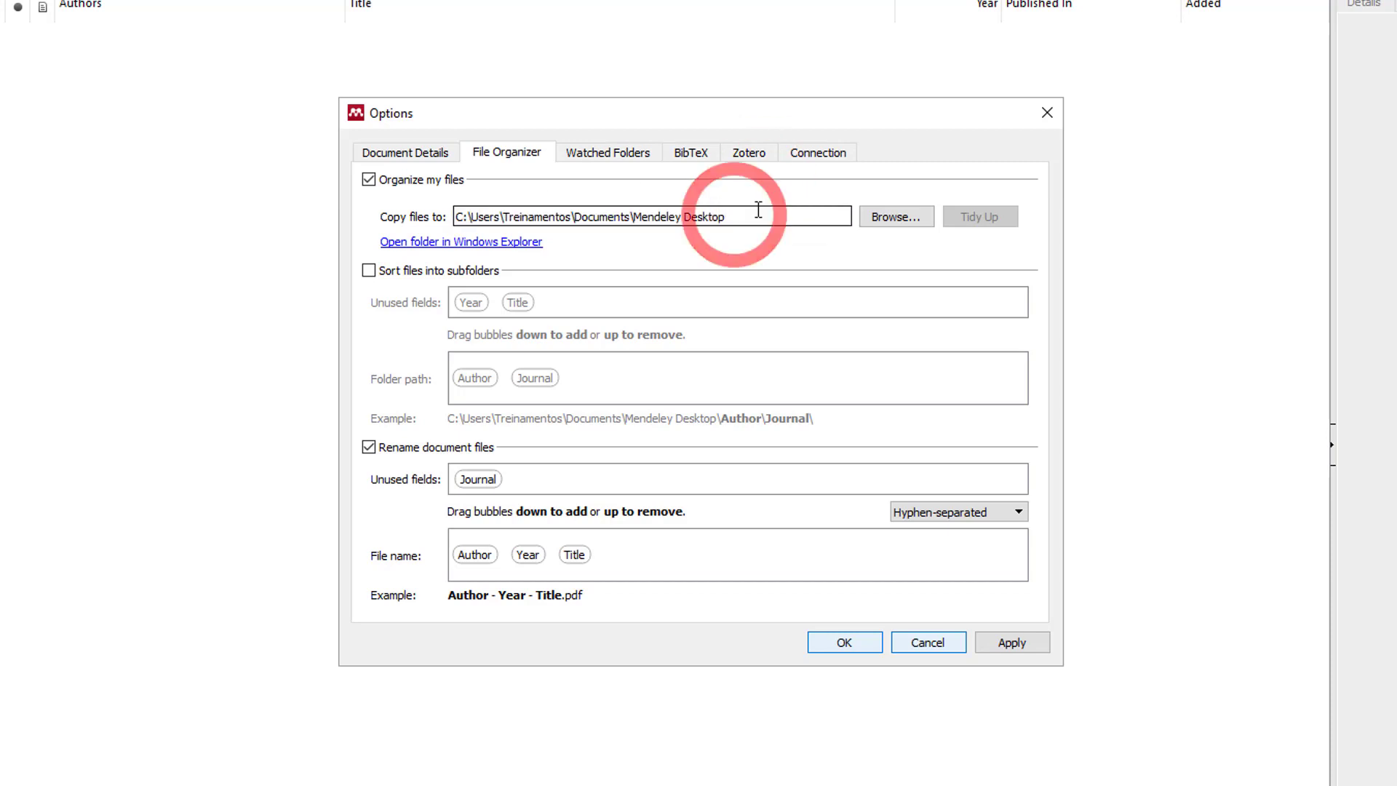
{"action": "key", "text": "ctrl+a"}
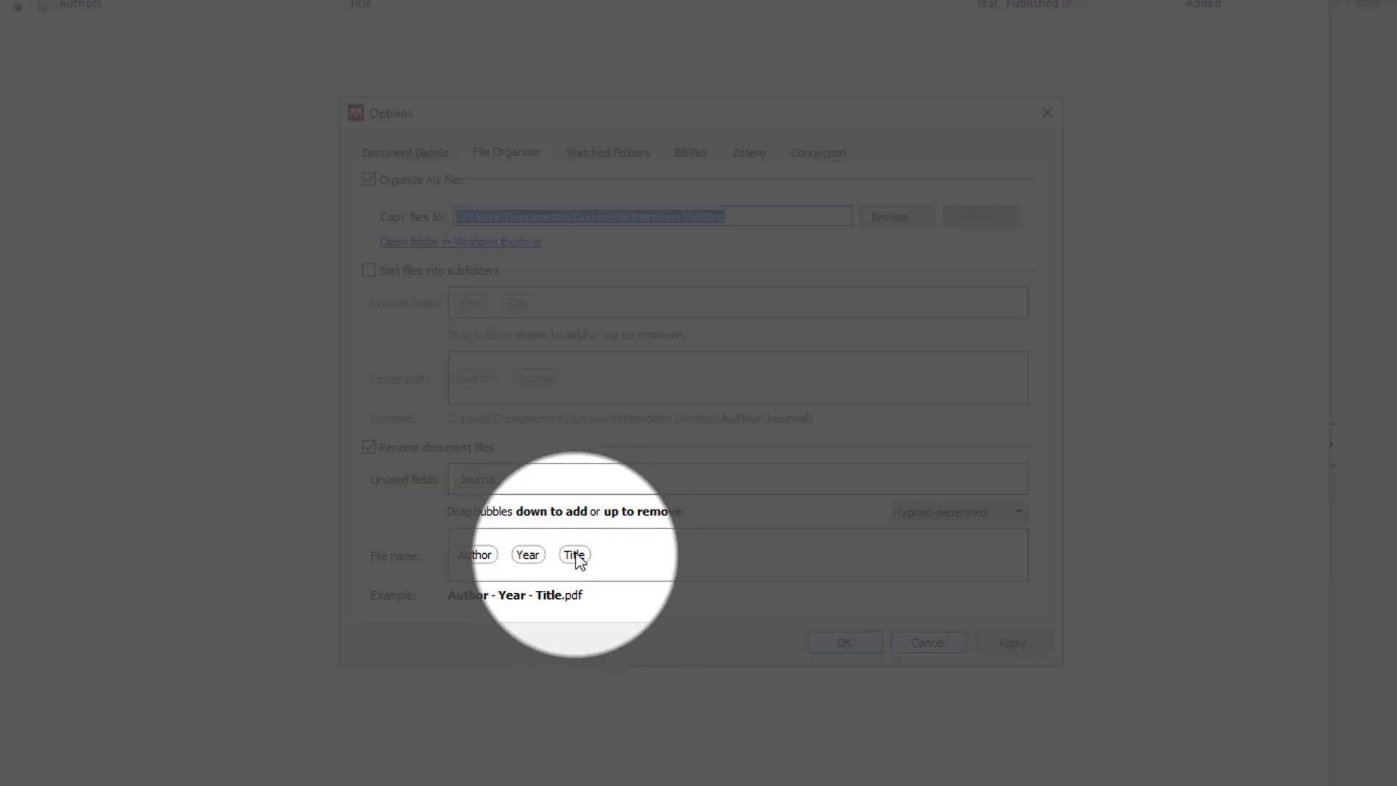
Step: Arrange the file name fields as Author, Year, Title and save the options
{"action": "mouse_move", "coordinate": [579, 561]}
{"action": "left_mouse_down"}
{"action": "mouse_move", "coordinate": [458, 564]}
{"action": "mouse_move", "coordinate": [582, 561]}
{"action": "left_mouse_up"}
{"action": "left_click", "coordinate": [446, 554]}
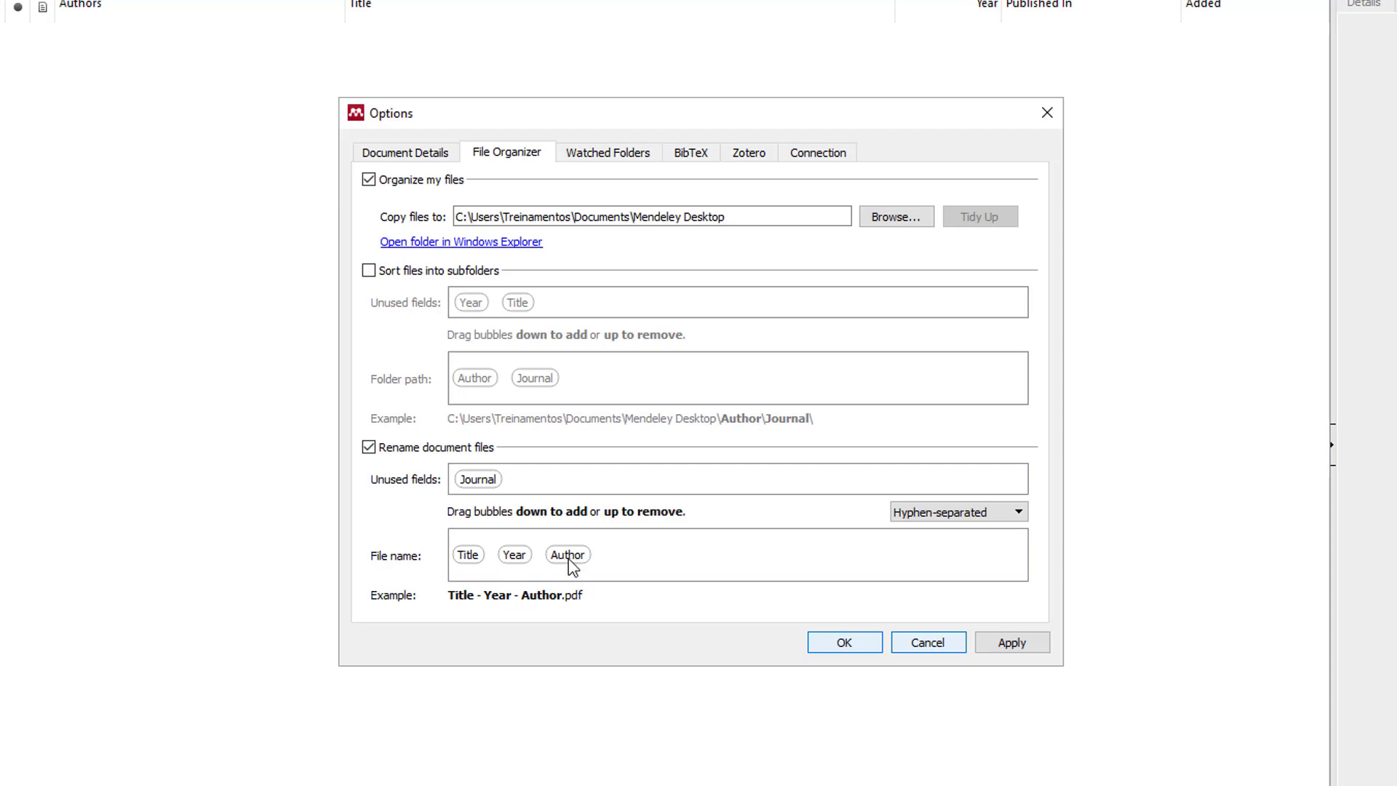
{"action": "left_click_drag", "start_coordinate": [573, 565], "coordinate": [609, 555]}
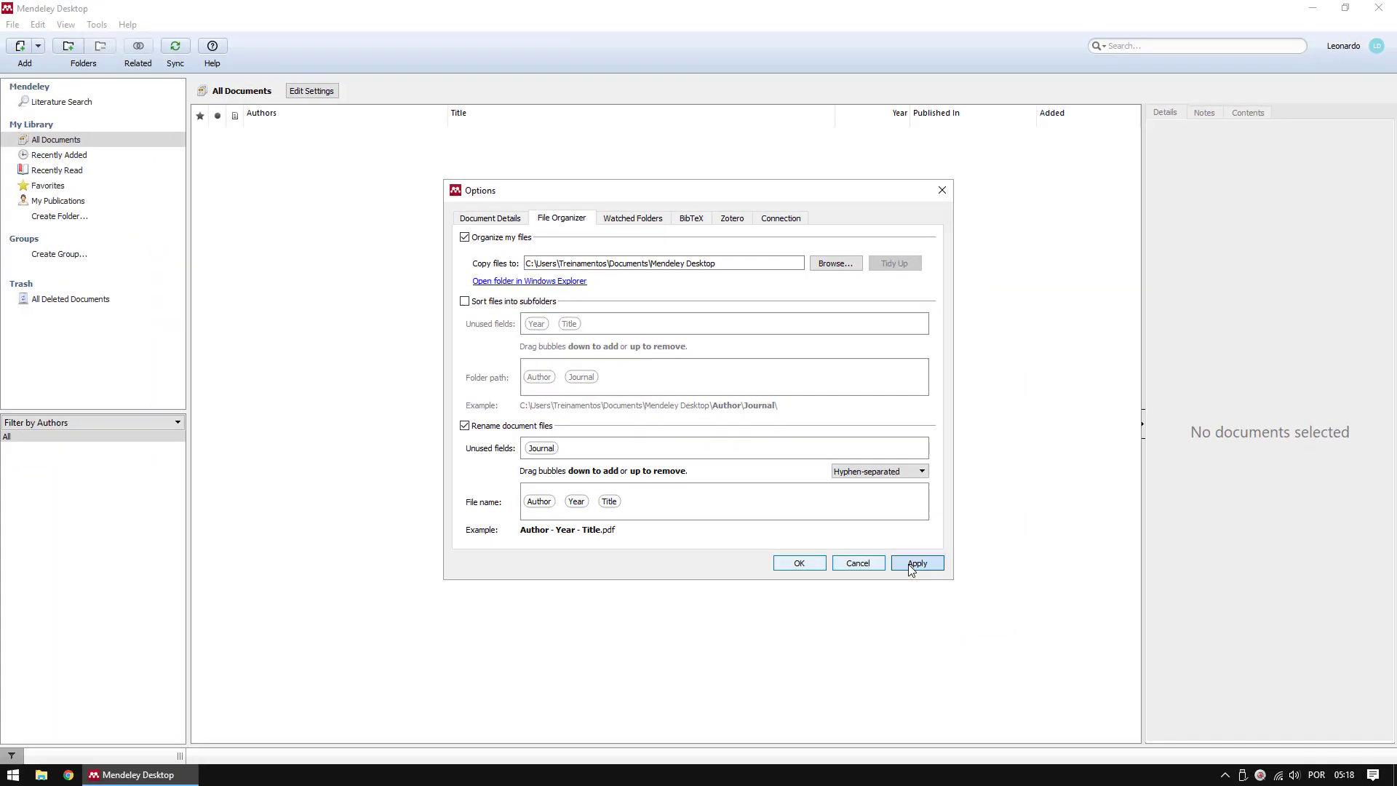
{"action": "left_click", "coordinate": [909, 565]}
{"action": "left_click", "coordinate": [797, 564]}
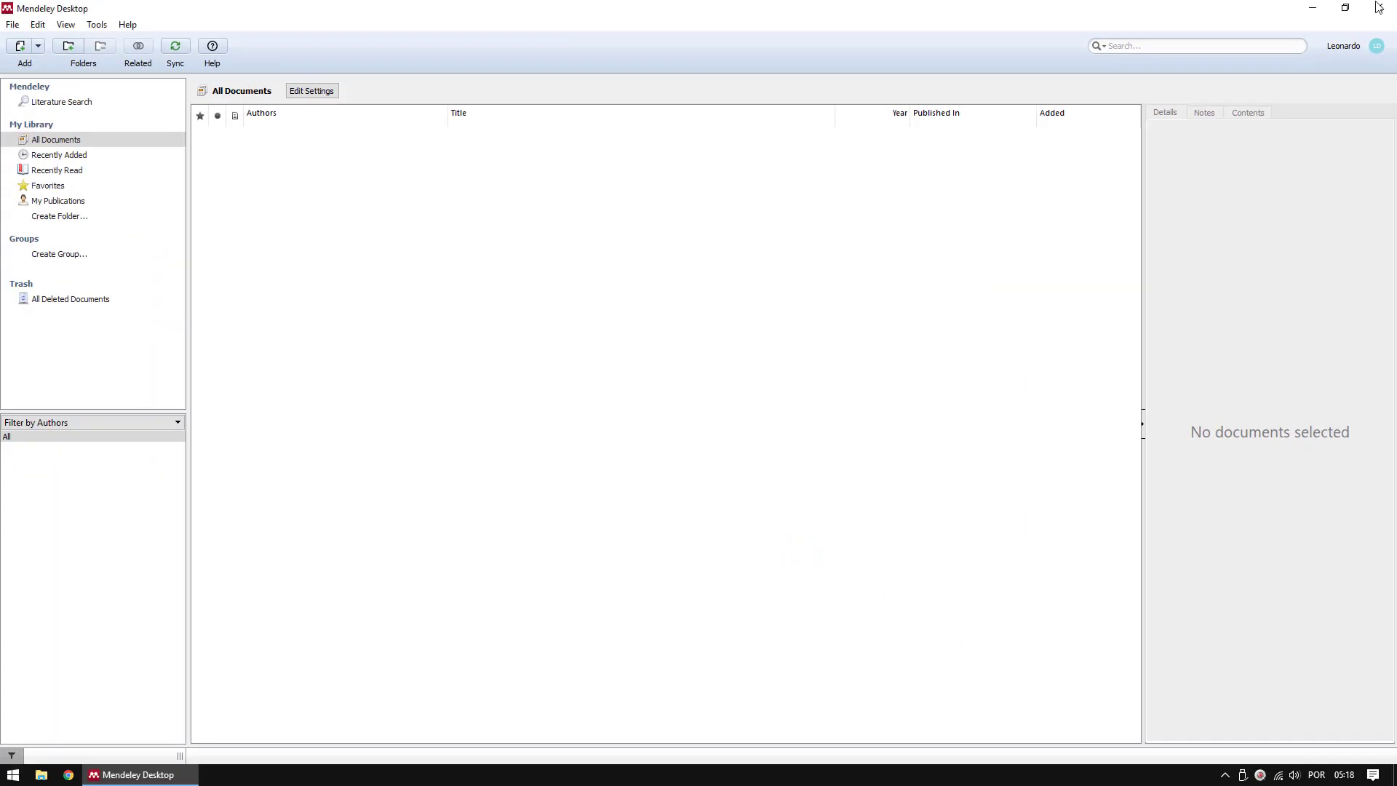
Step: Open the desktop folder Artigos exemplo, selecting all its PDF files and widening the Name column to show their full names
{"action": "left_click", "coordinate": [1312, 11]}
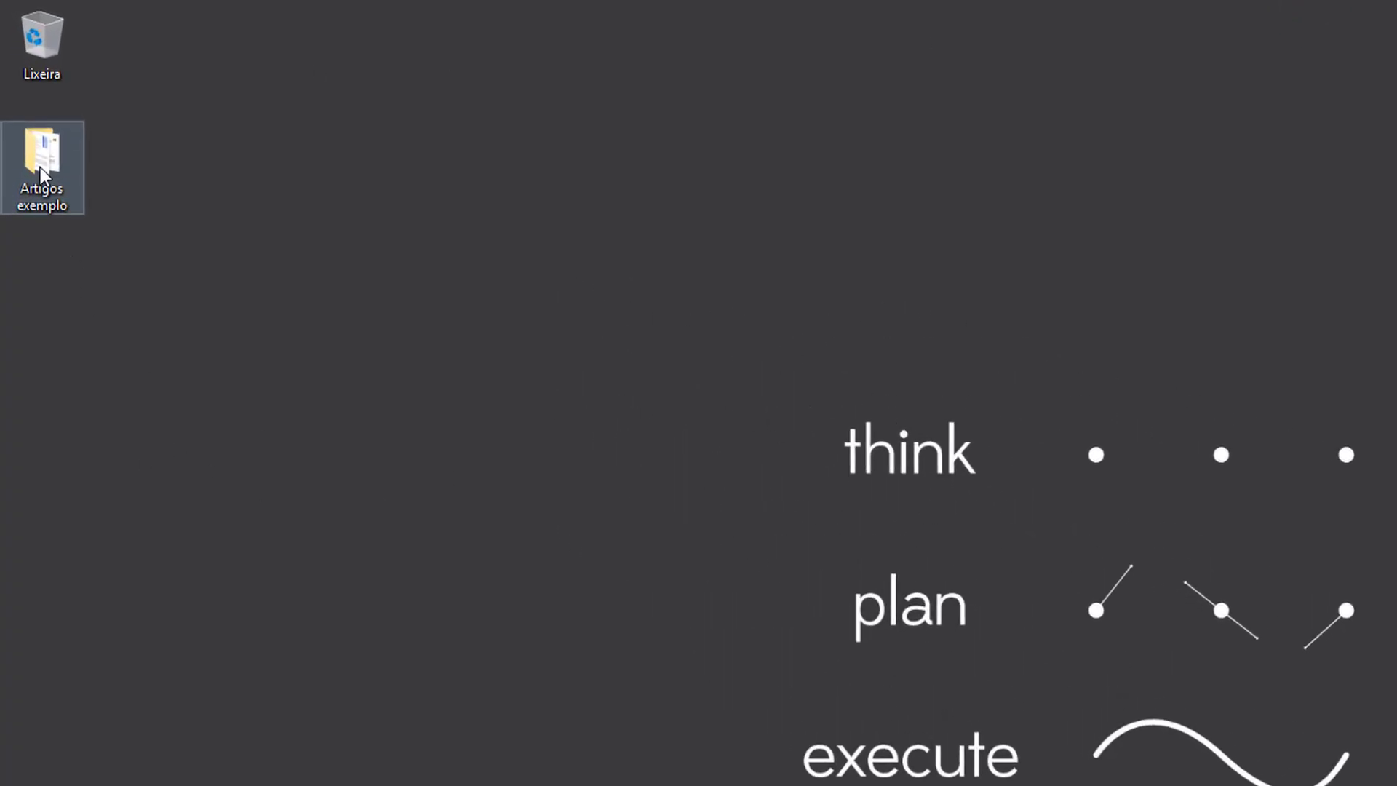
{"action": "double_click", "coordinate": [27, 106]}
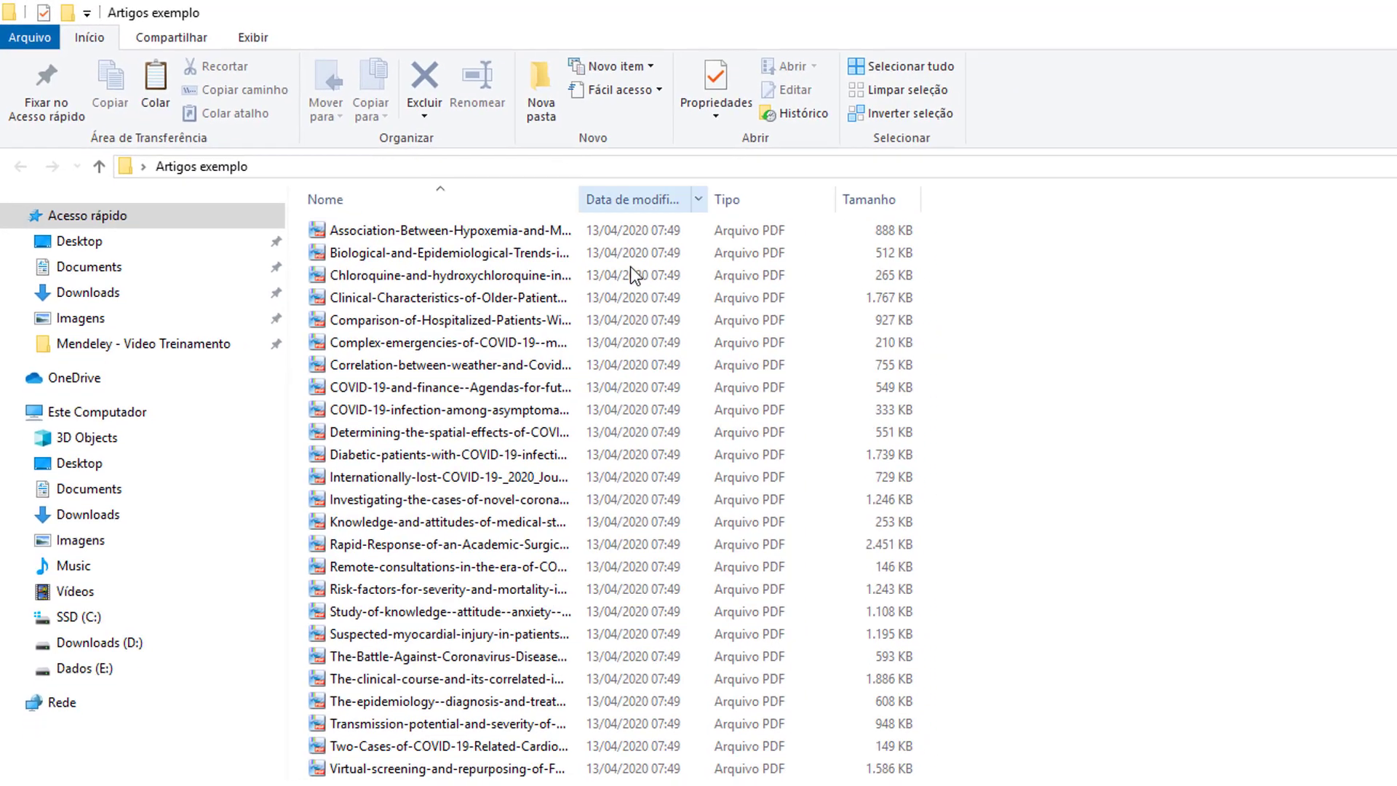
{"action": "left_click_drag", "start_coordinate": [582, 782], "coordinate": [384, 199]}
{"action": "left_click_drag", "start_coordinate": [529, 177], "coordinate": [929, 159]}
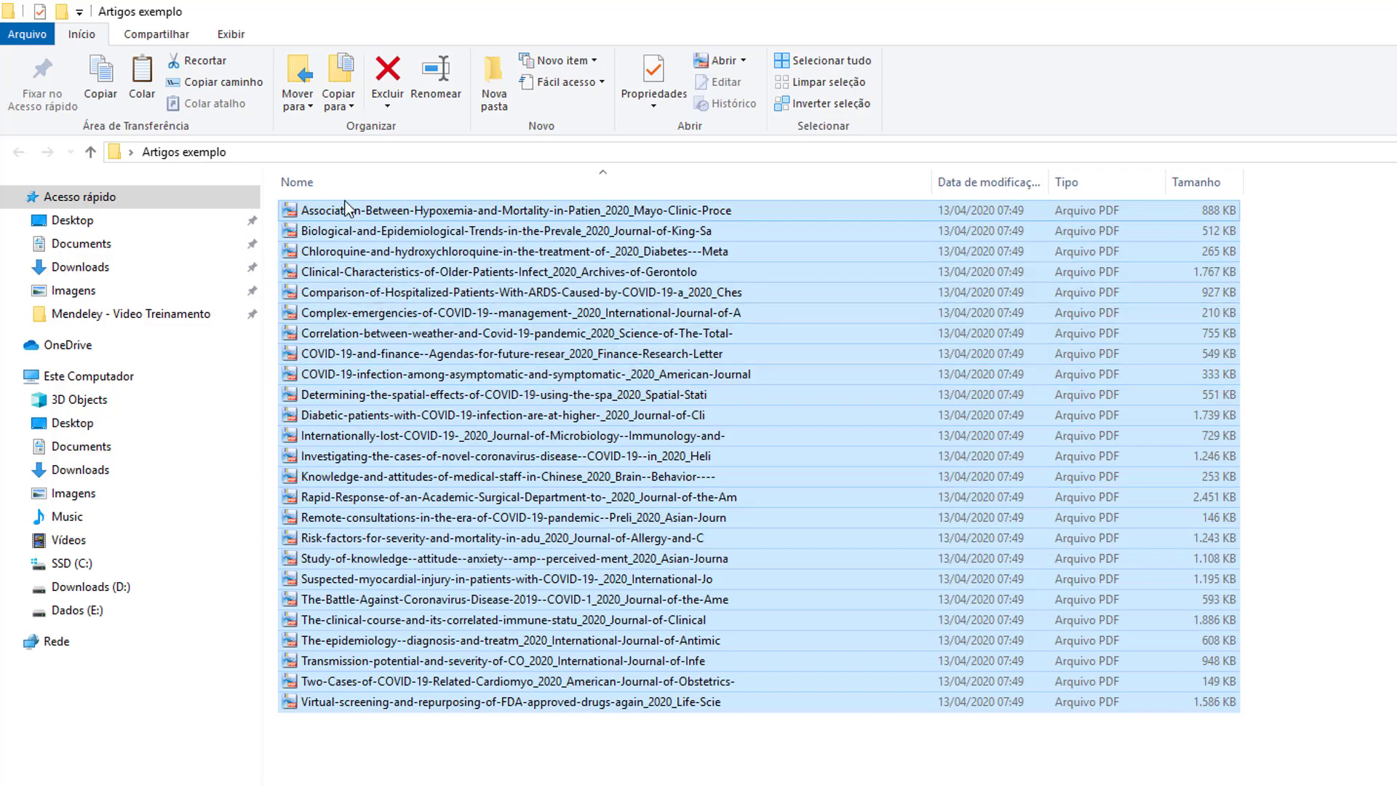
{"action": "mouse_move", "coordinate": [397, 218]}
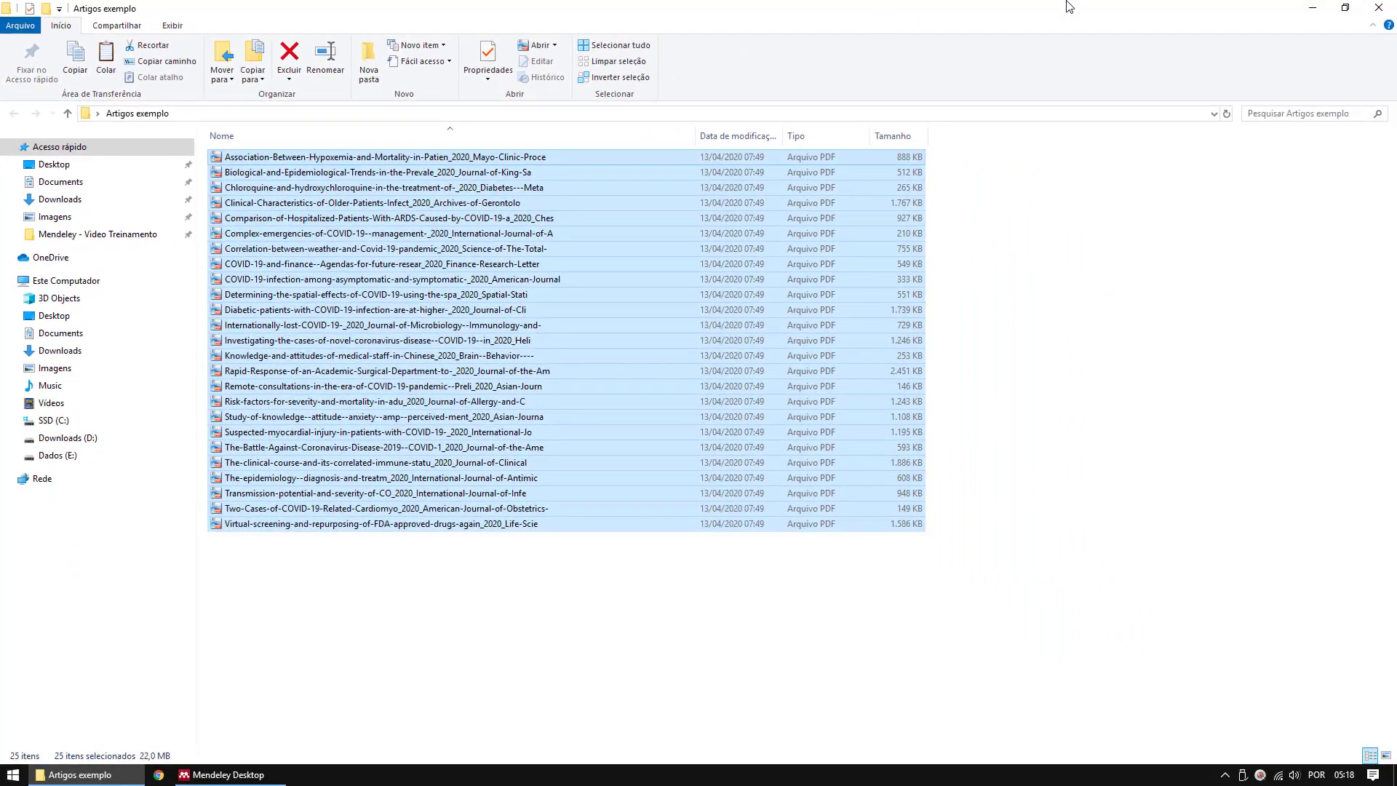
Step: Place the reduced Artigos exemplo folder window and the Mendeley Desktop window side by side on the desktop
{"action": "double_click", "coordinate": [1062, 6]}
{"action": "left_click_drag", "start_coordinate": [464, 153], "coordinate": [476, 61]}
{"action": "left_click_drag", "start_coordinate": [699, 127], "coordinate": [512, 142]}
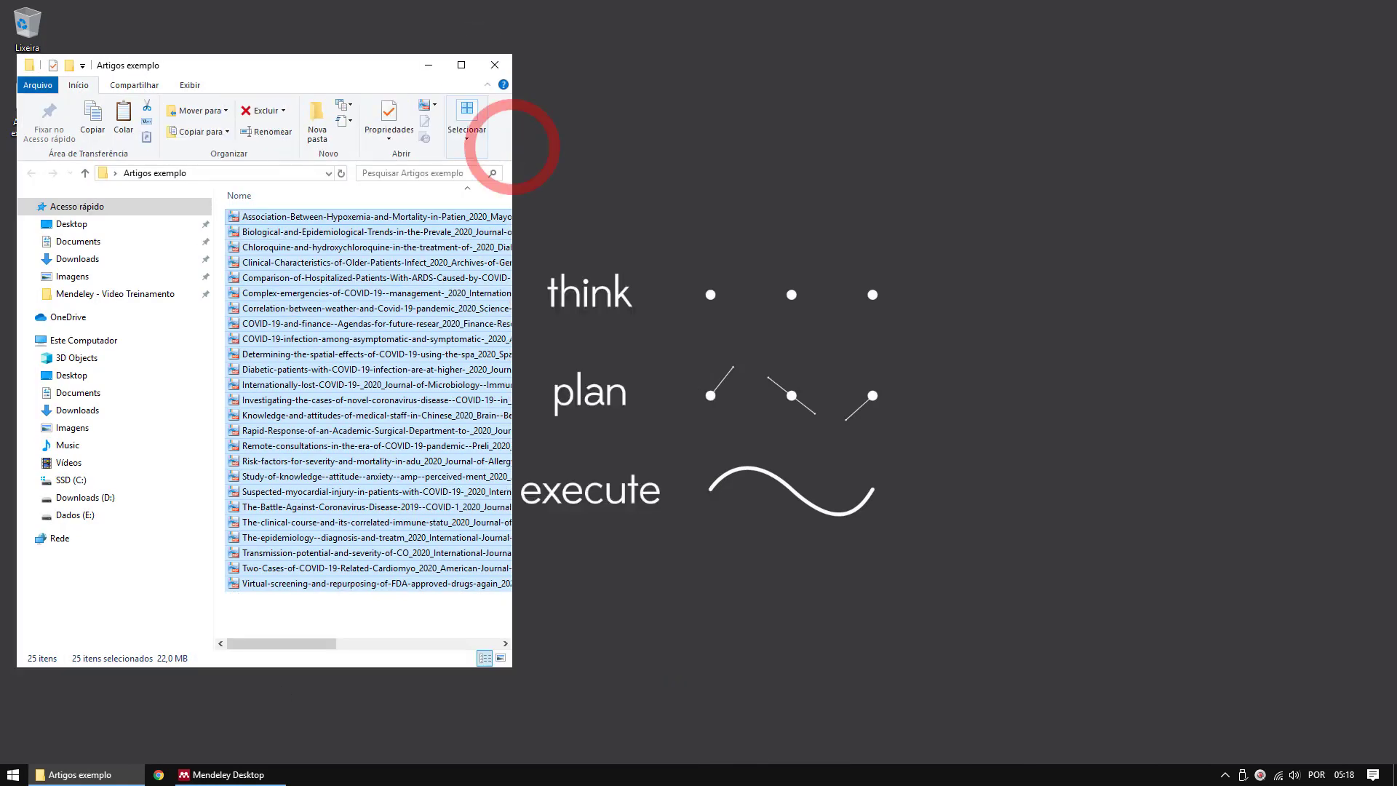
{"action": "left_click", "coordinate": [228, 775]}
{"action": "double_click", "coordinate": [675, 6]}
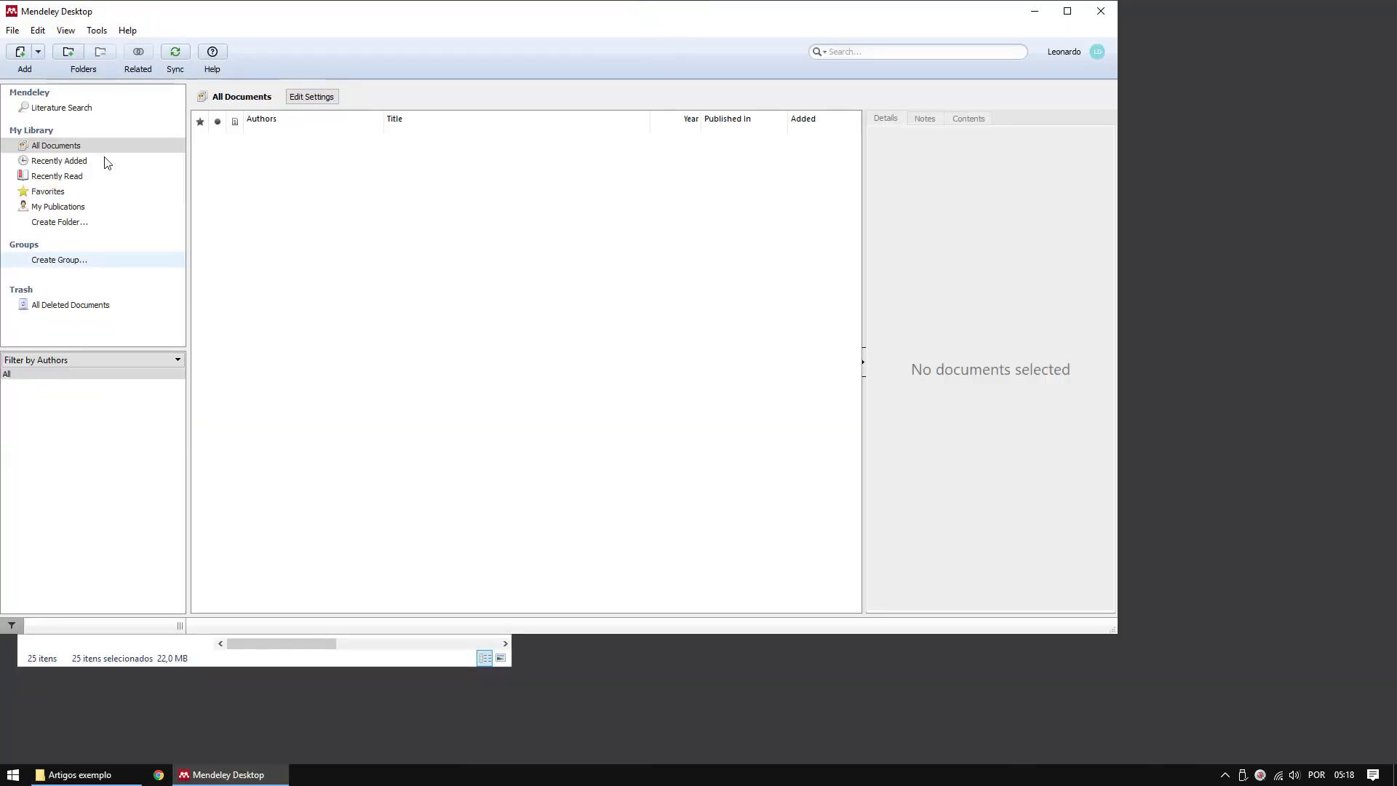
{"action": "left_click_drag", "start_coordinate": [215, 15], "coordinate": [591, 32]}
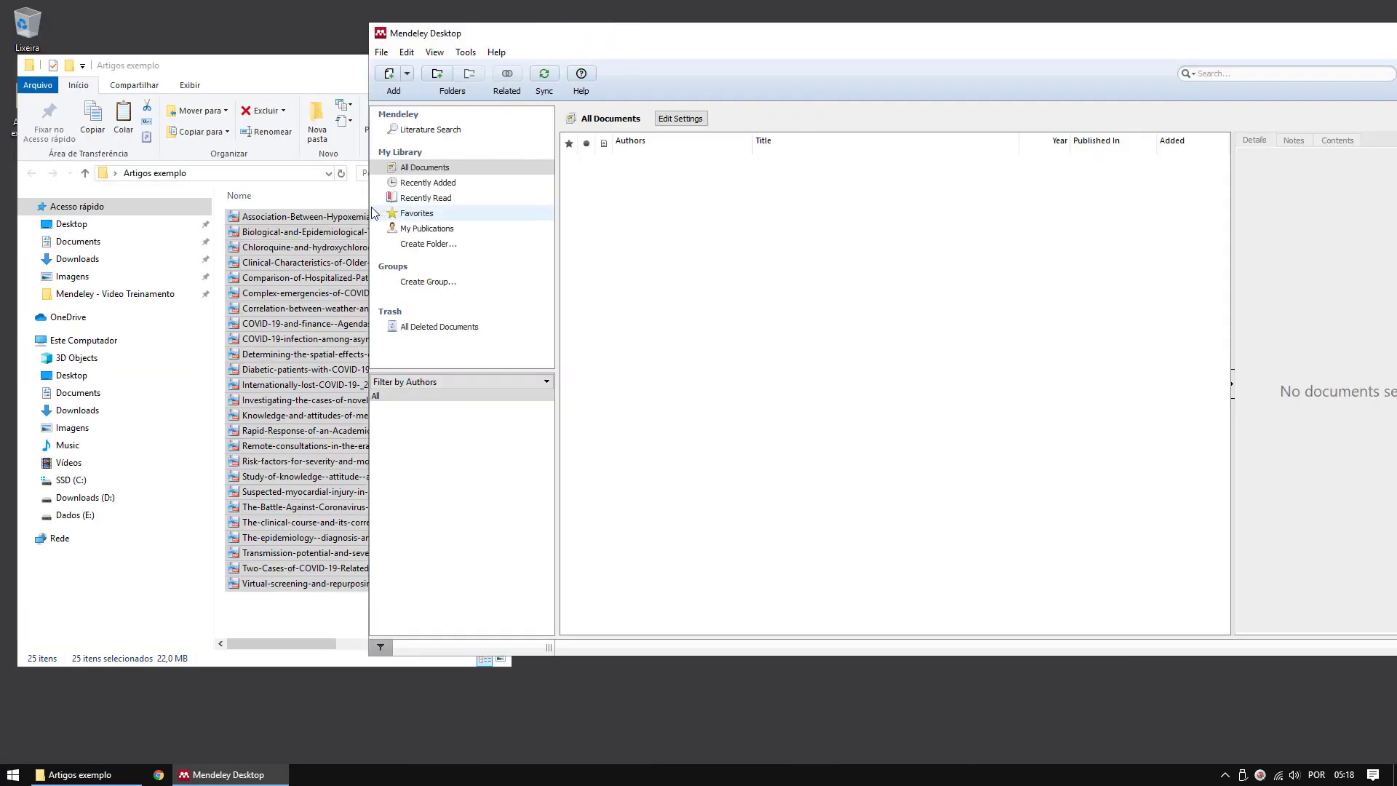
{"action": "left_click_drag", "start_coordinate": [371, 211], "coordinate": [661, 211]}
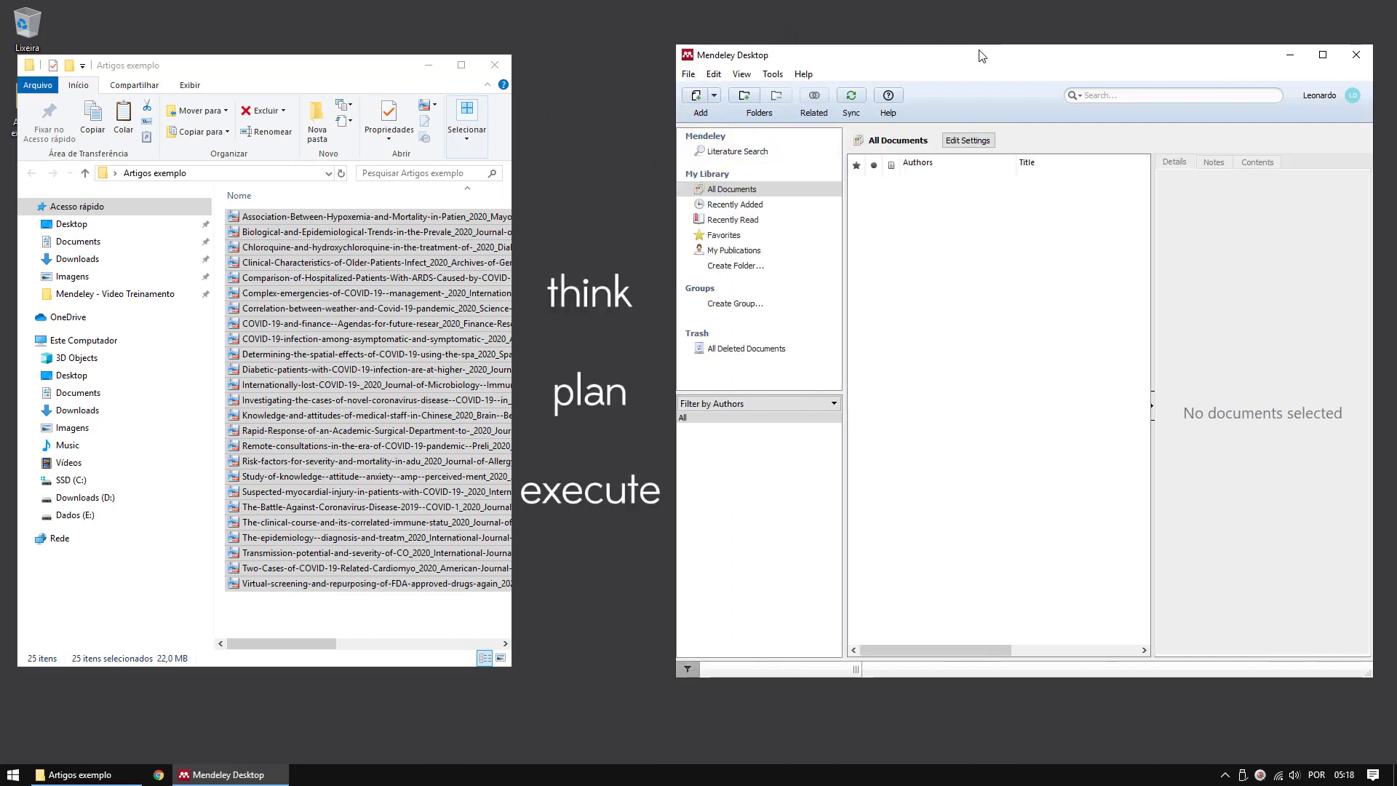
{"action": "left_click_drag", "start_coordinate": [983, 53], "coordinate": [971, 23]}
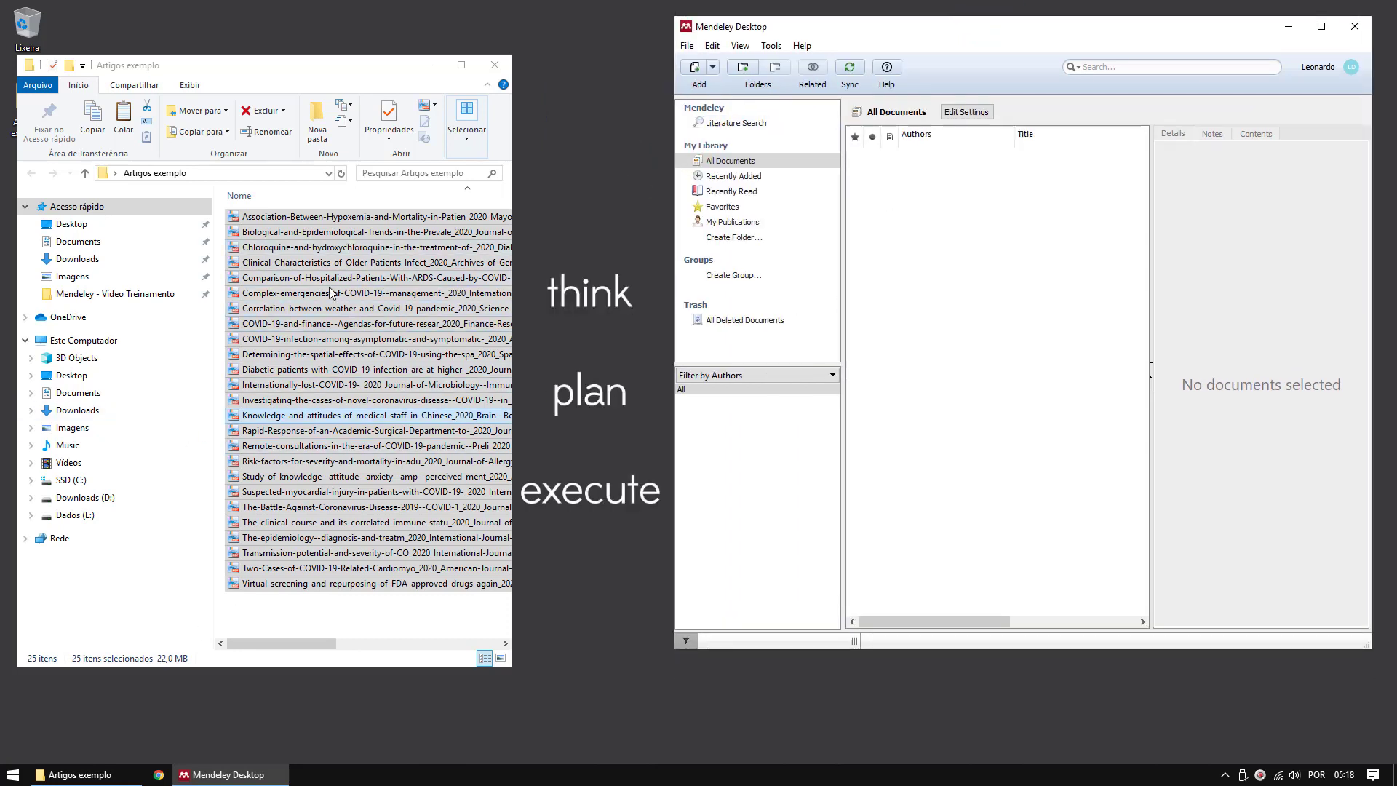
Step: Import all selected PDFs from Artigos exemplo into Mendeley's All Documents list and maximize the Mendeley window
{"action": "left_click", "coordinate": [278, 70]}
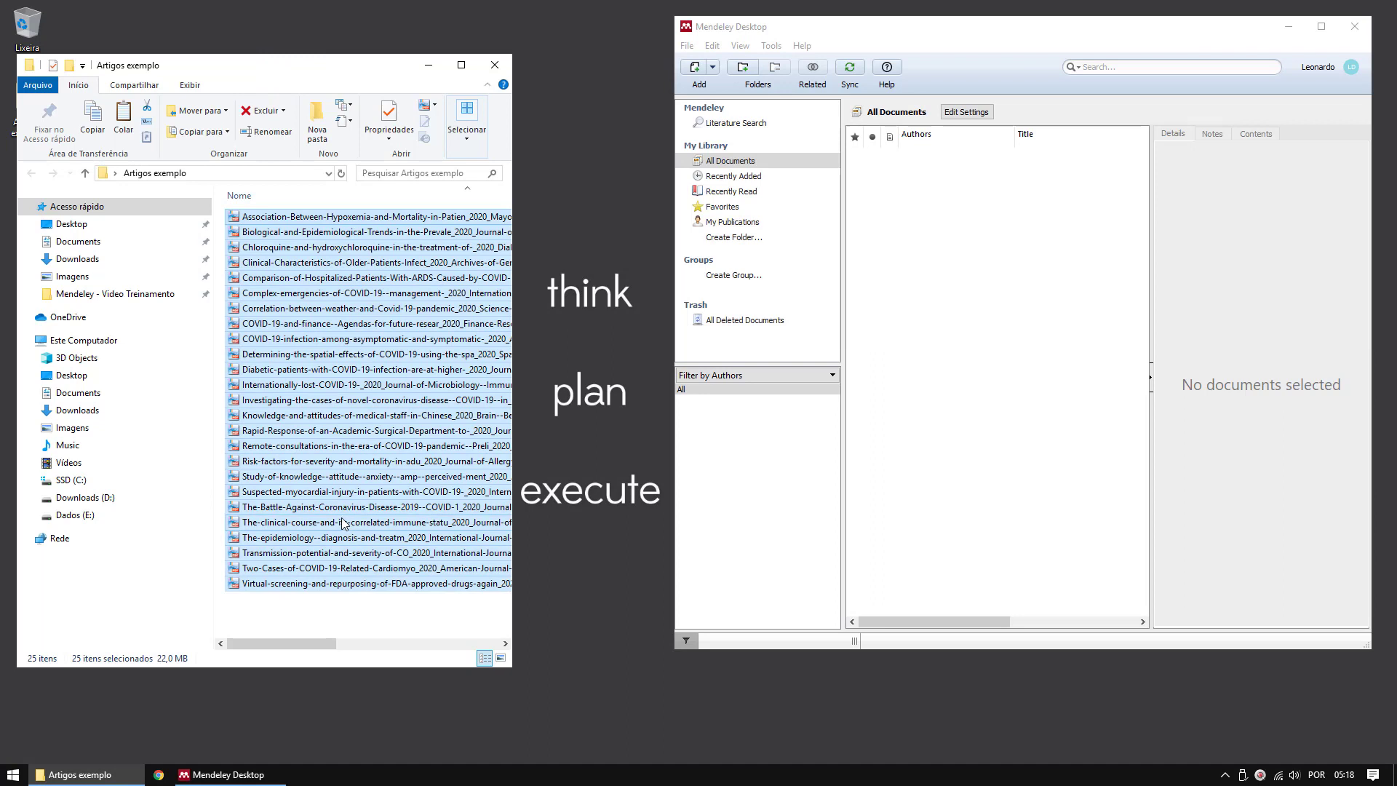
{"action": "left_click_drag", "start_coordinate": [284, 588], "coordinate": [953, 405]}
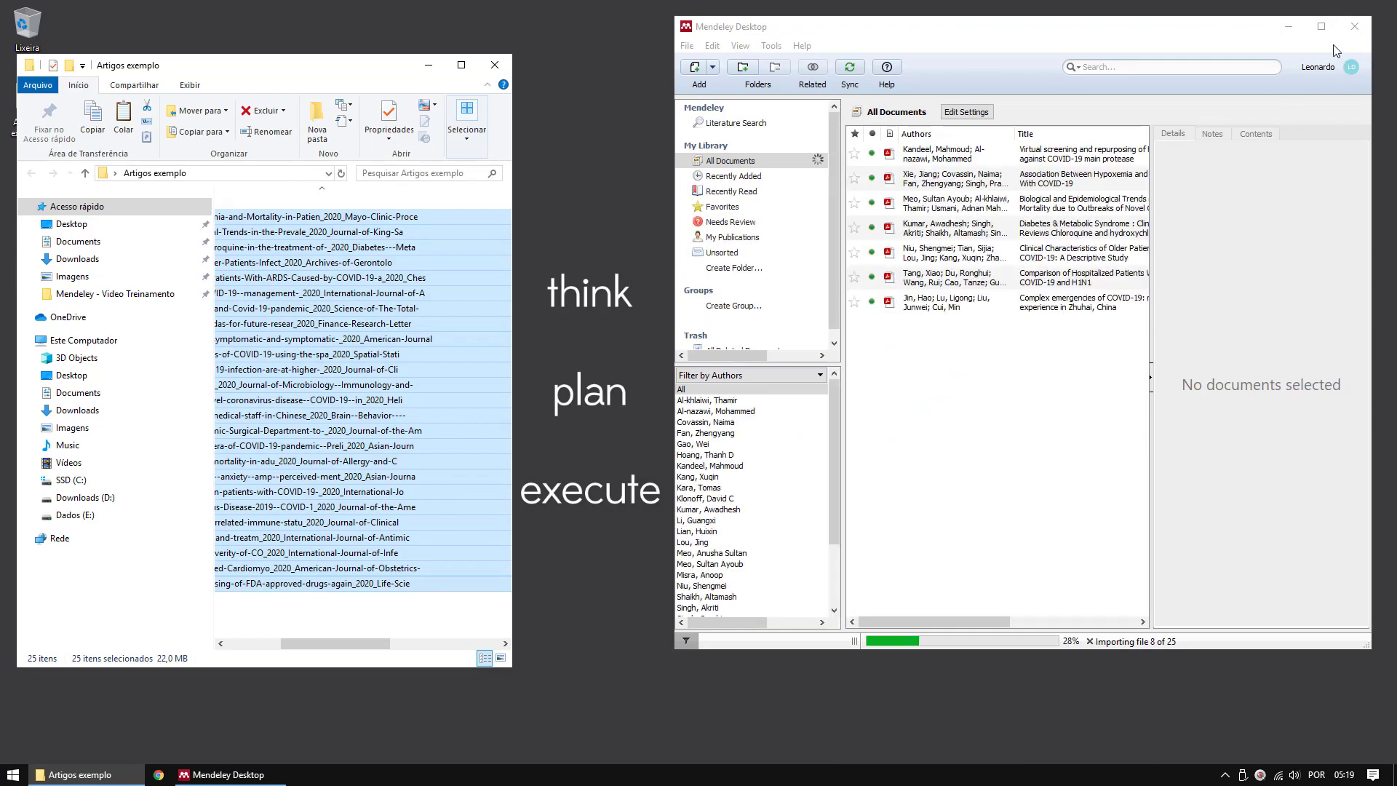
{"action": "left_click", "coordinate": [1321, 29]}
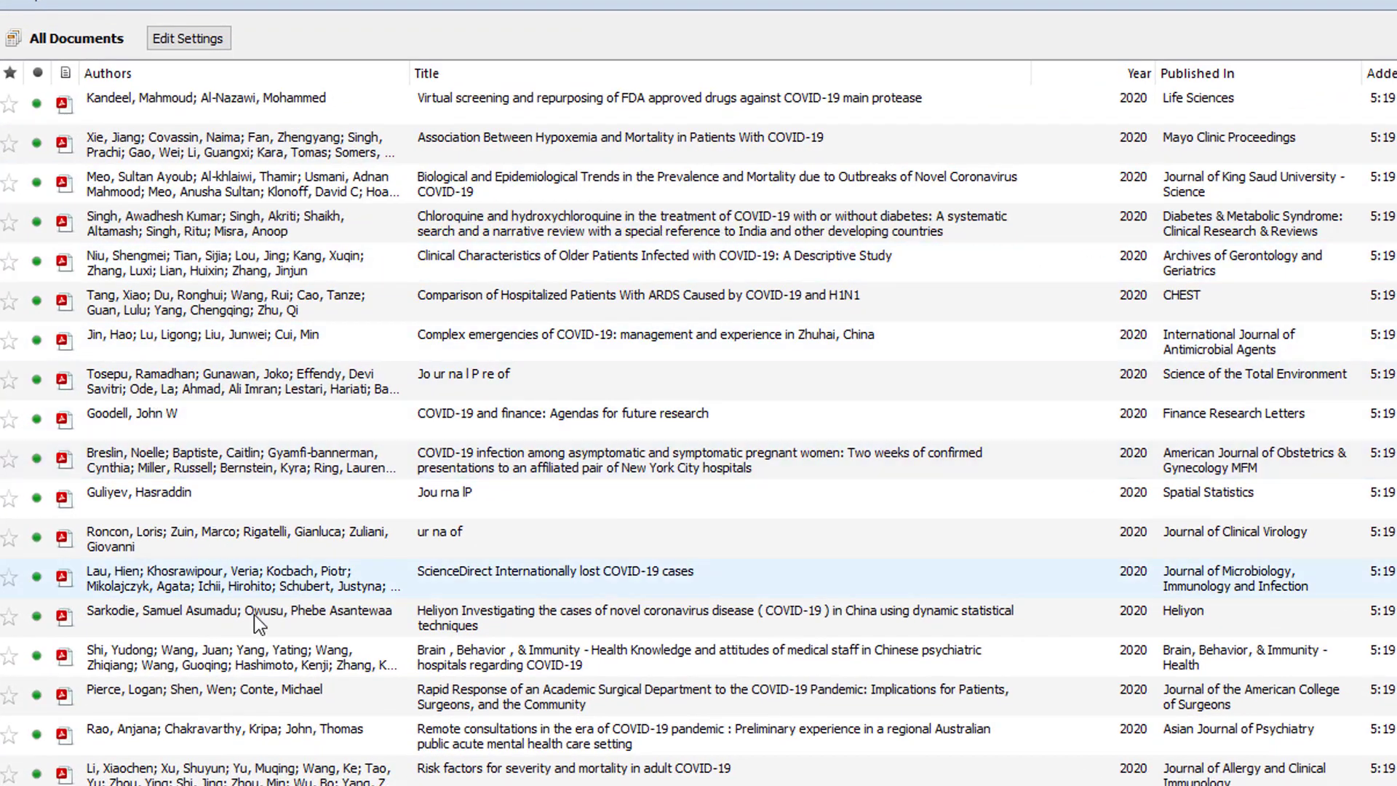
Step: Review the imported documents in the library list and select the first entry to examine its details
{"action": "key", "text": "ctrl+a"}
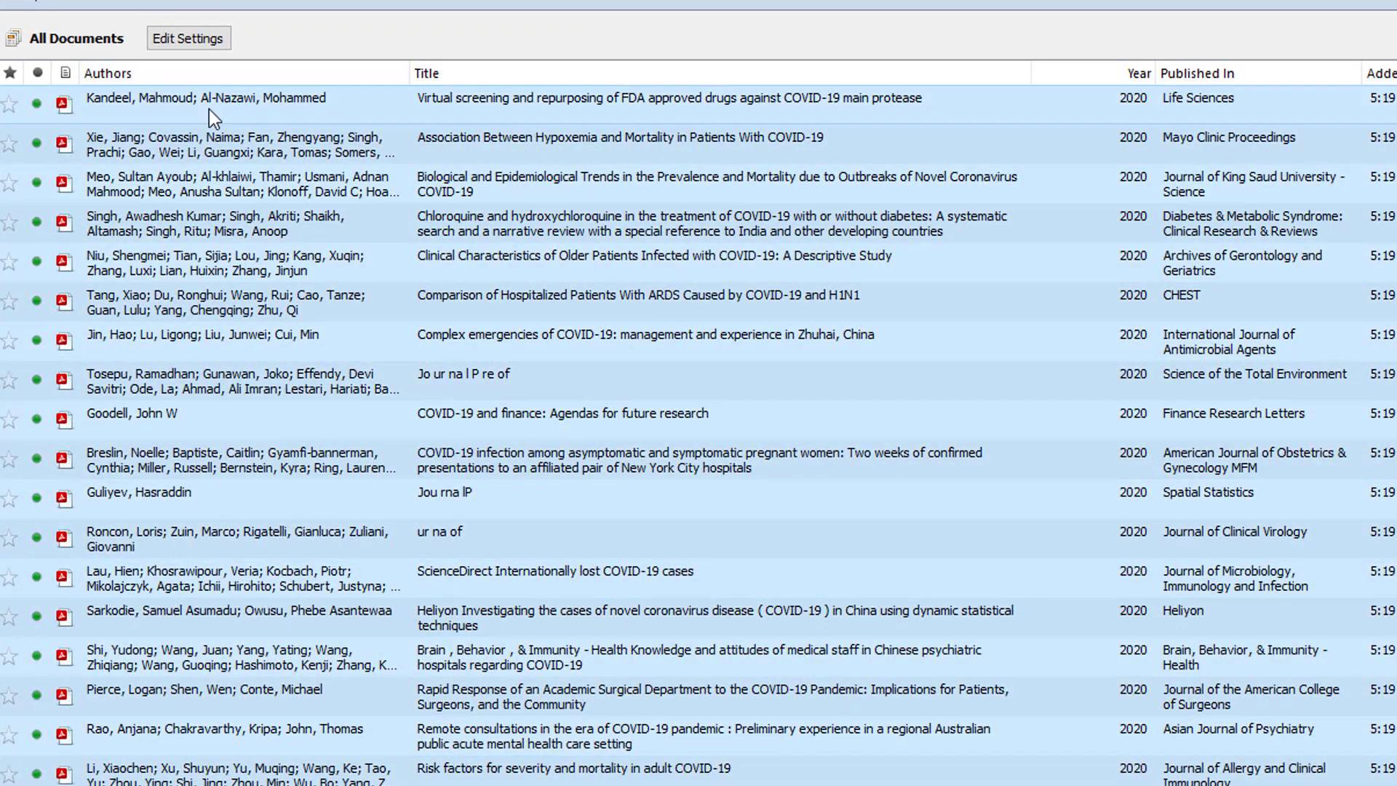
{"action": "left_click", "coordinate": [132, 105]}
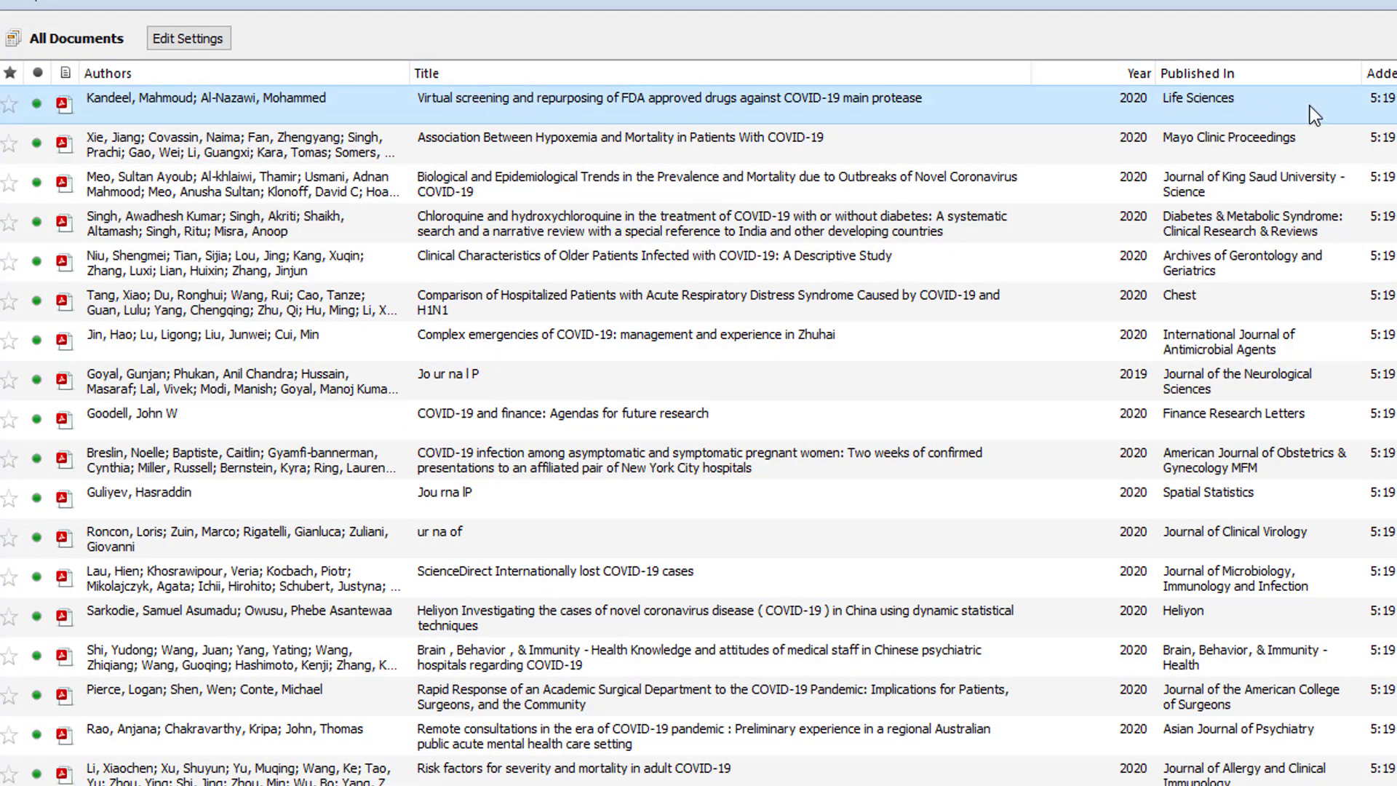
{"action": "left_click", "coordinate": [1238, 101]}
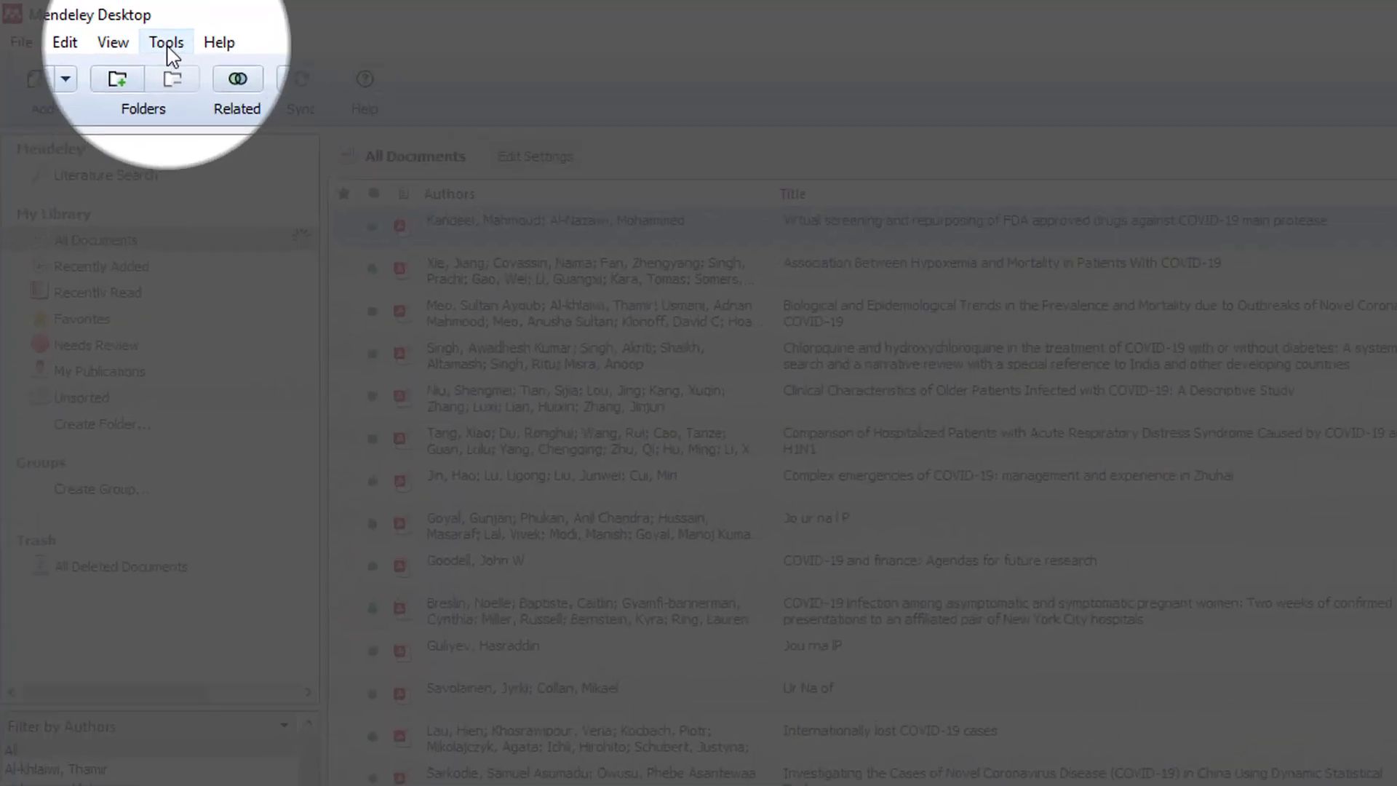
Step: Check in the File Organizer options which folder the files are copied to, and close the options
{"action": "left_click", "coordinate": [96, 25]}
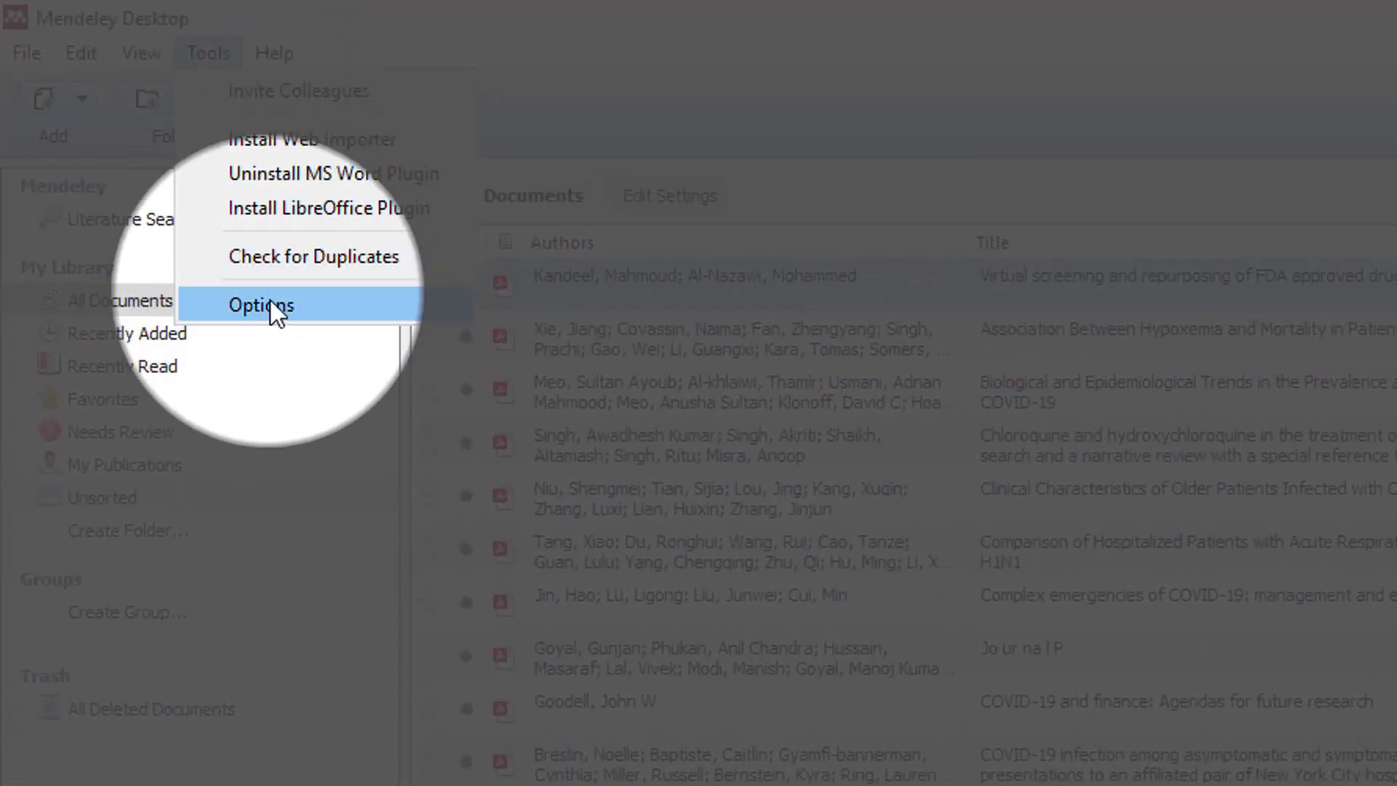
{"action": "left_click", "coordinate": [270, 304]}
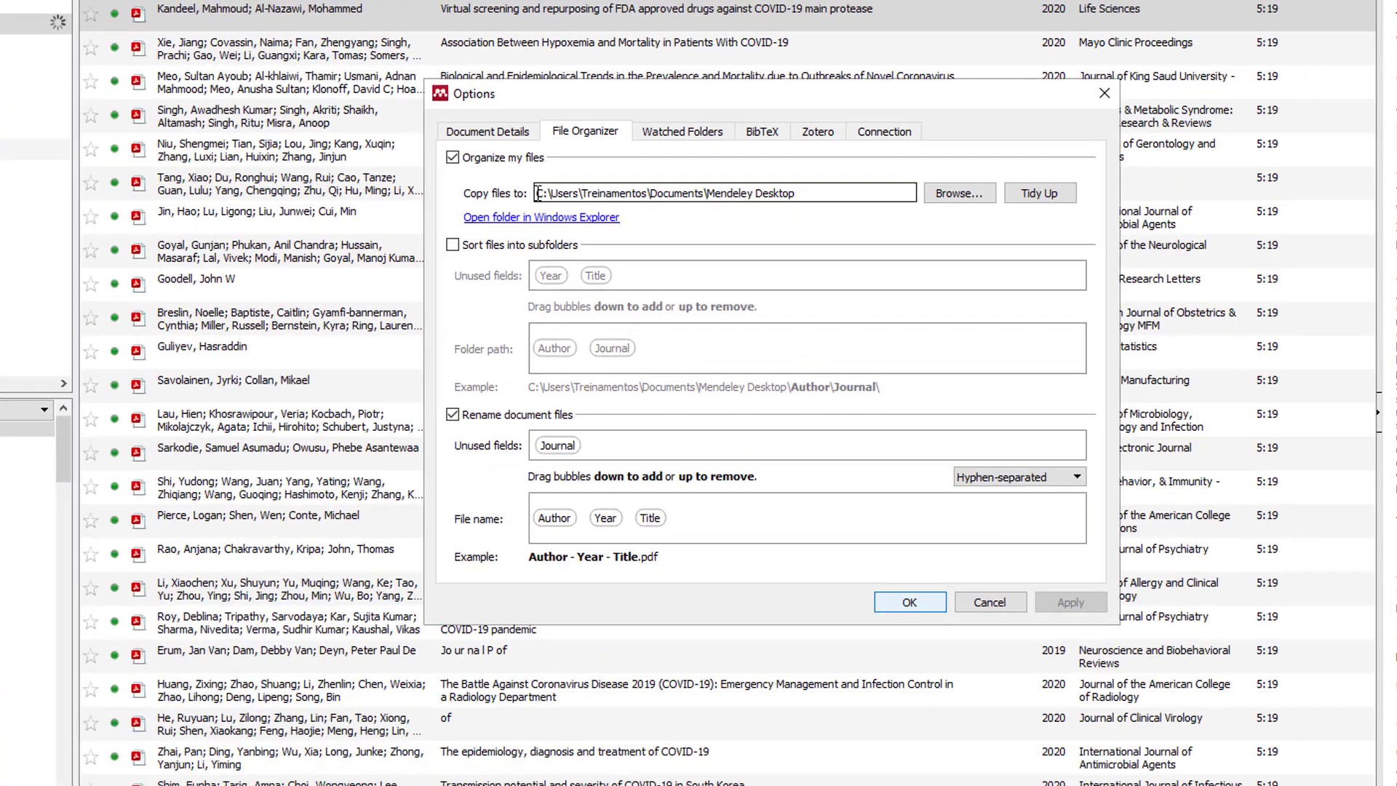
{"action": "left_click", "coordinate": [537, 192]}
{"action": "left_click", "coordinate": [625, 193]}
{"action": "left_click", "coordinate": [729, 193]}
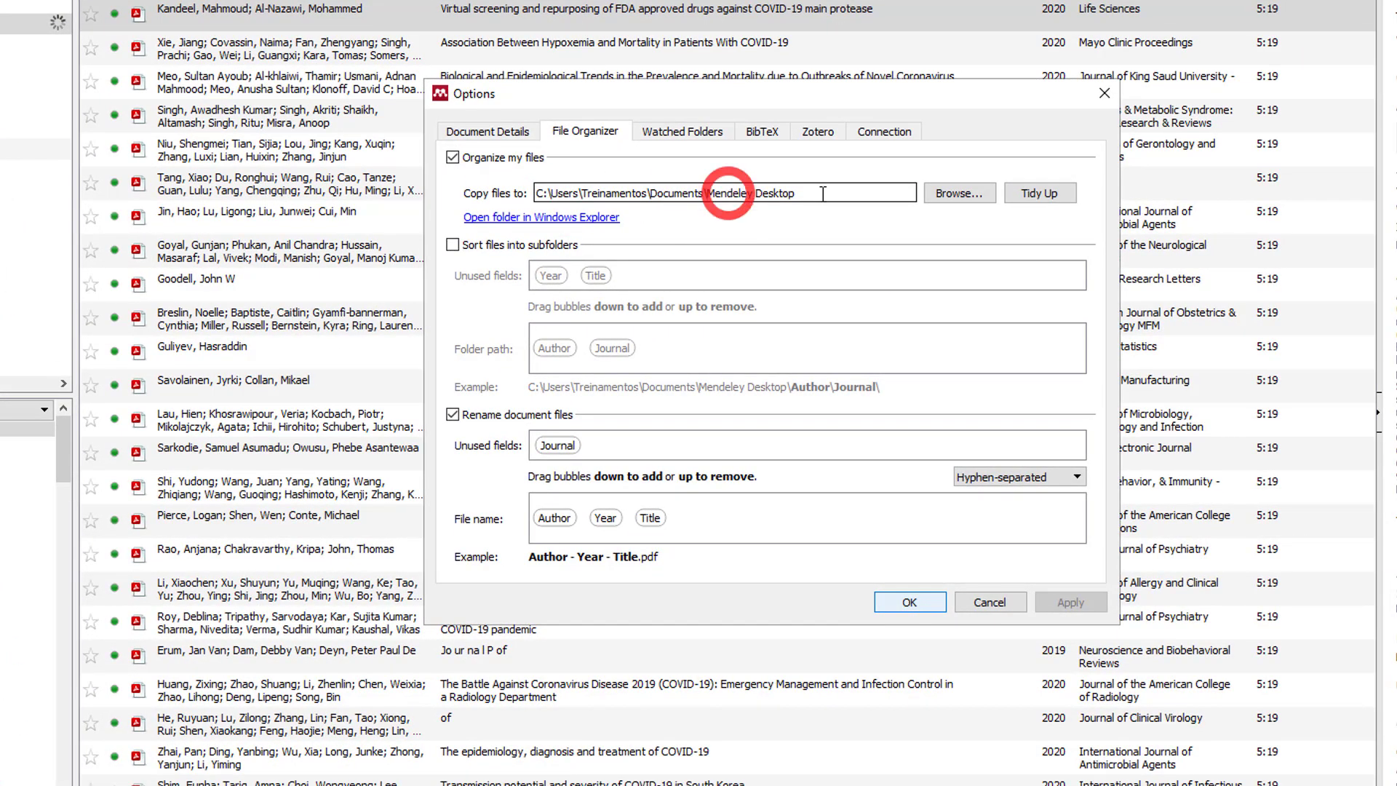
{"action": "left_click", "coordinate": [909, 602]}
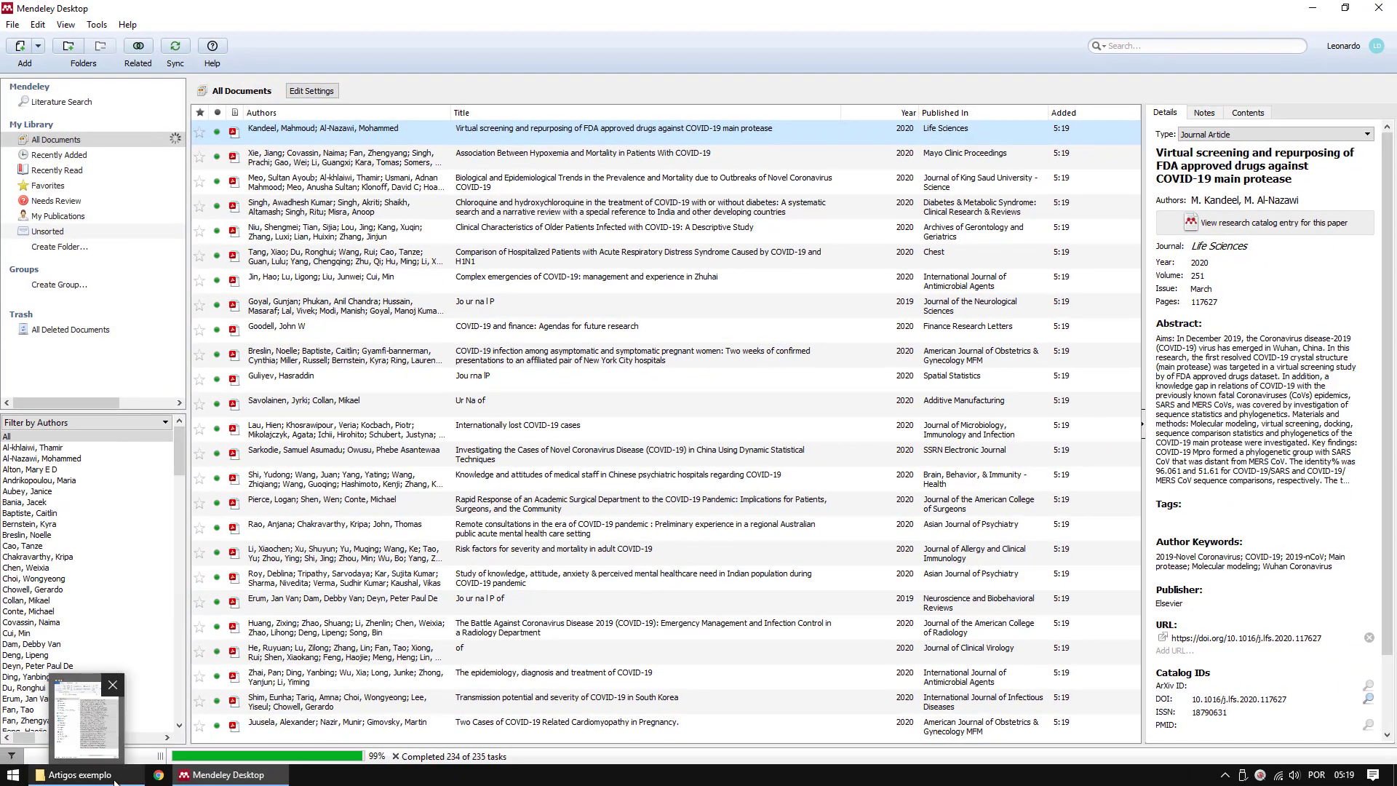
Step: In File Explorer, open Usuários\Treinamentos\Documents\Mendeley Desktop on drive C and widen the Name column to examine the organized PDF names
{"action": "left_click", "coordinate": [107, 783]}
{"action": "left_click", "coordinate": [461, 65]}
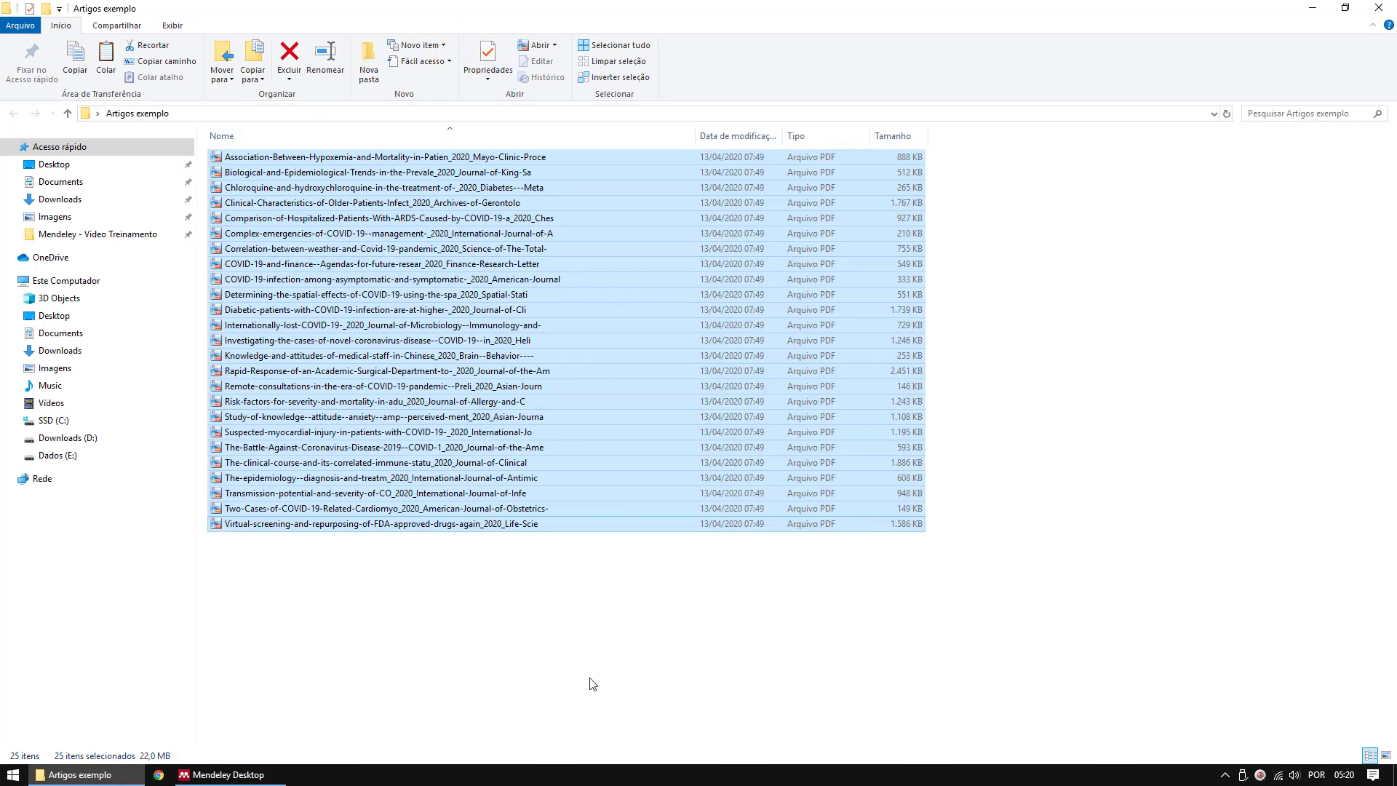
{"action": "left_click_drag", "start_coordinate": [585, 677], "coordinate": [290, 131]}
{"action": "left_click", "coordinate": [44, 420]}
{"action": "left_click", "coordinate": [240, 299]}
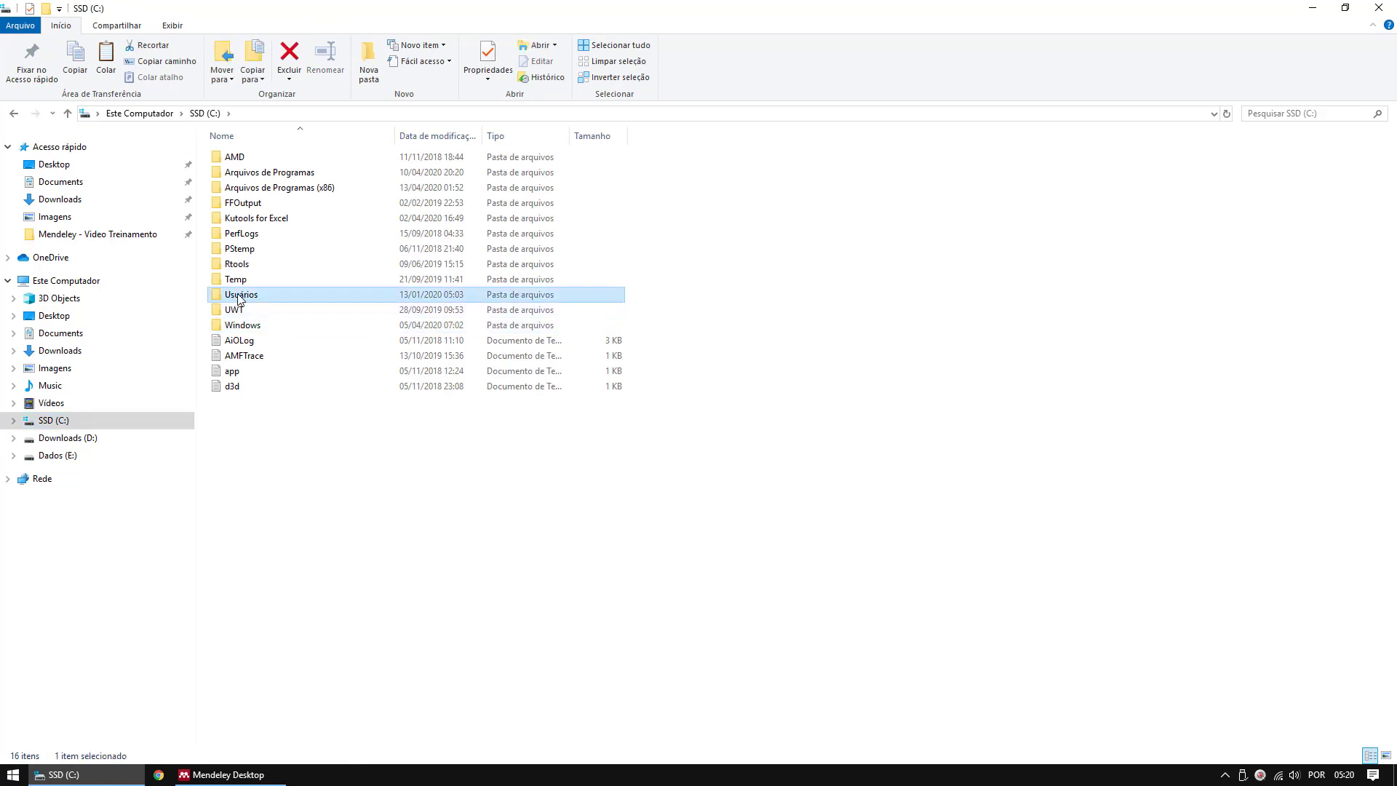
{"action": "double_click", "coordinate": [239, 298]}
{"action": "double_click", "coordinate": [247, 190]}
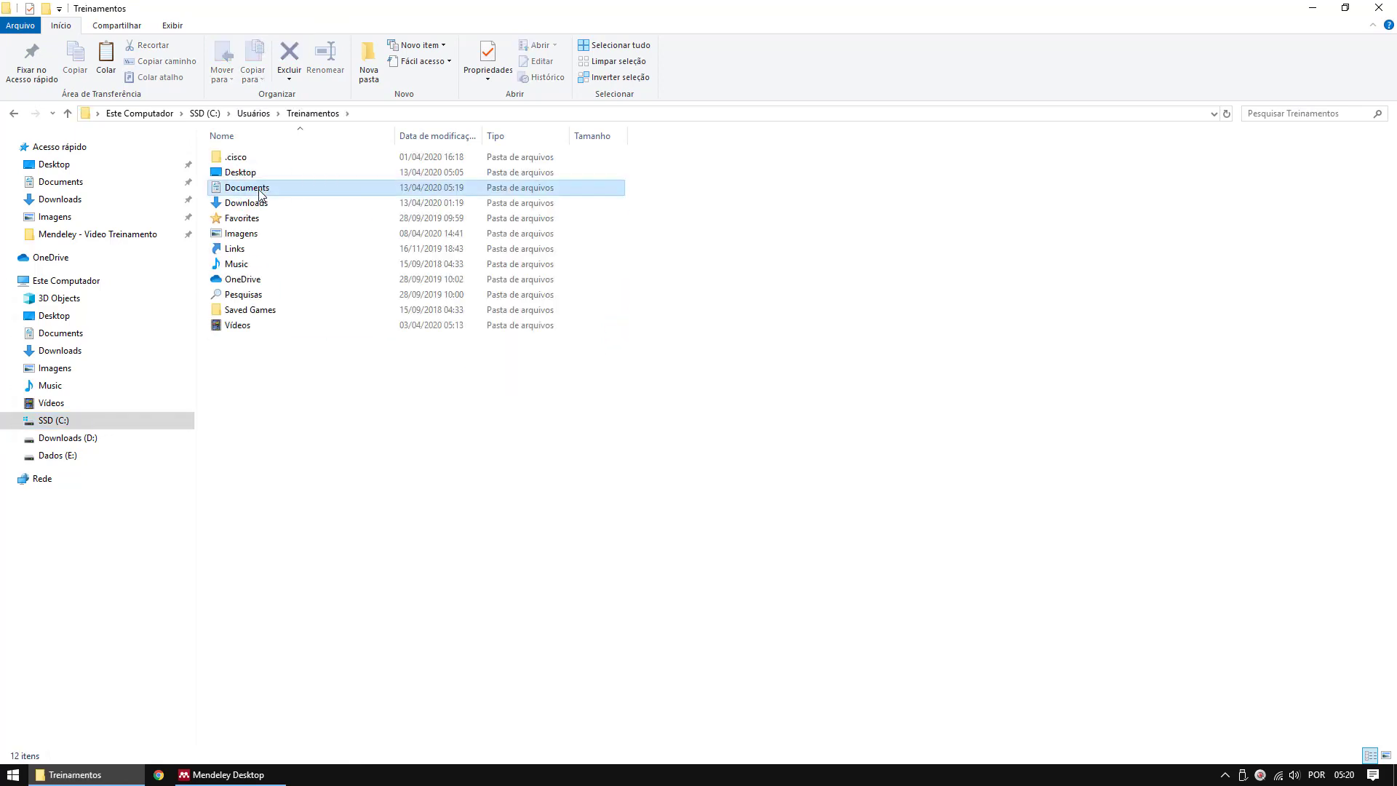
{"action": "double_click", "coordinate": [259, 191]}
{"action": "double_click", "coordinate": [281, 177]}
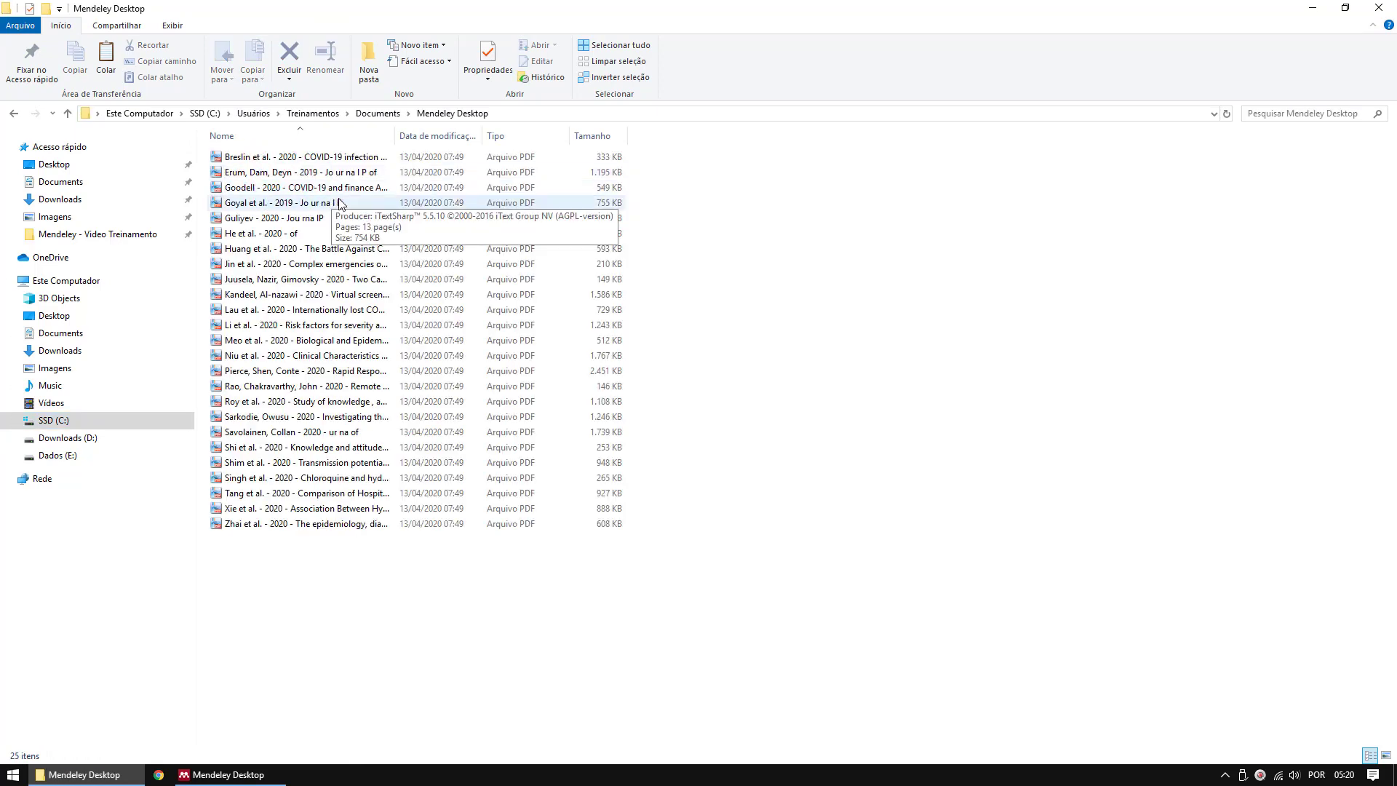
{"action": "left_click_drag", "start_coordinate": [397, 136], "coordinate": [808, 151]}
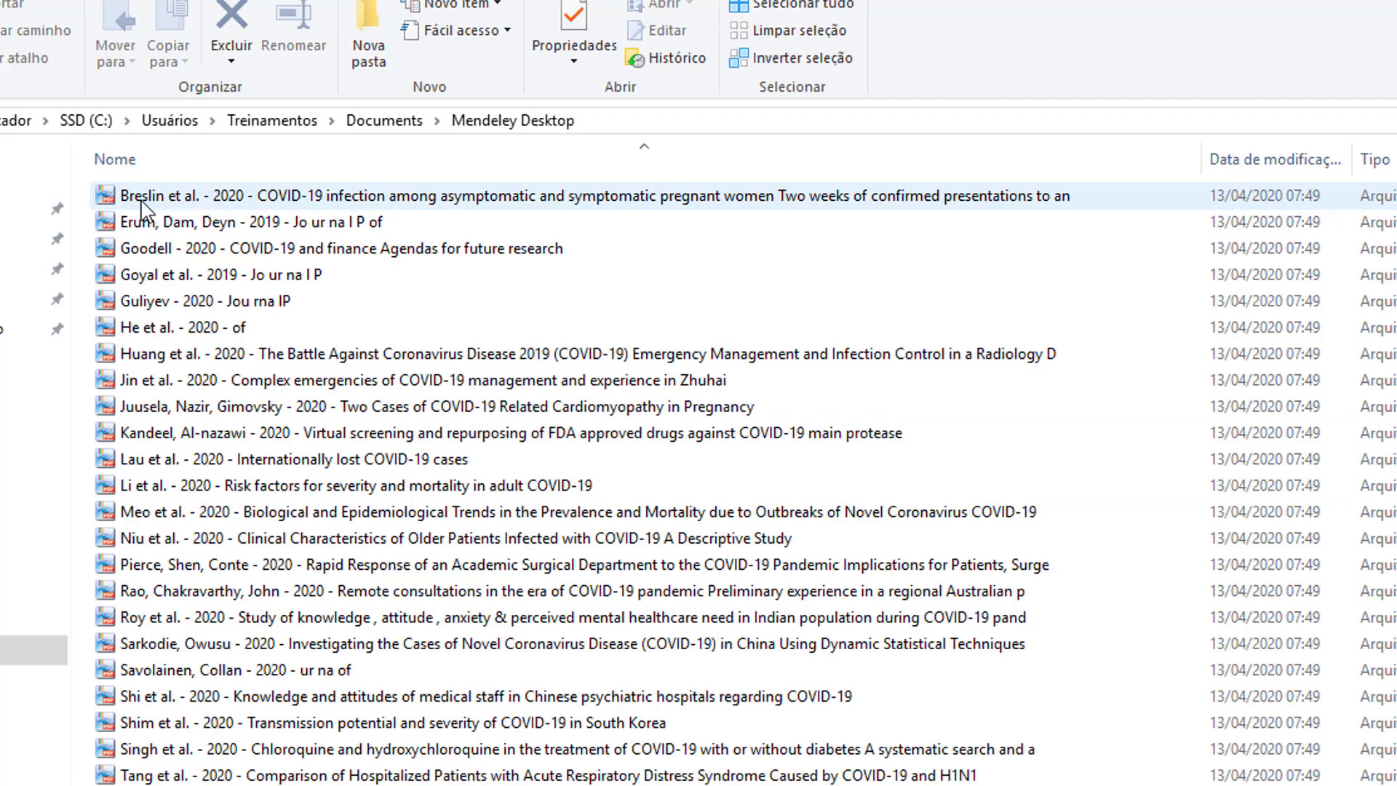
{"action": "left_click", "coordinate": [145, 203]}
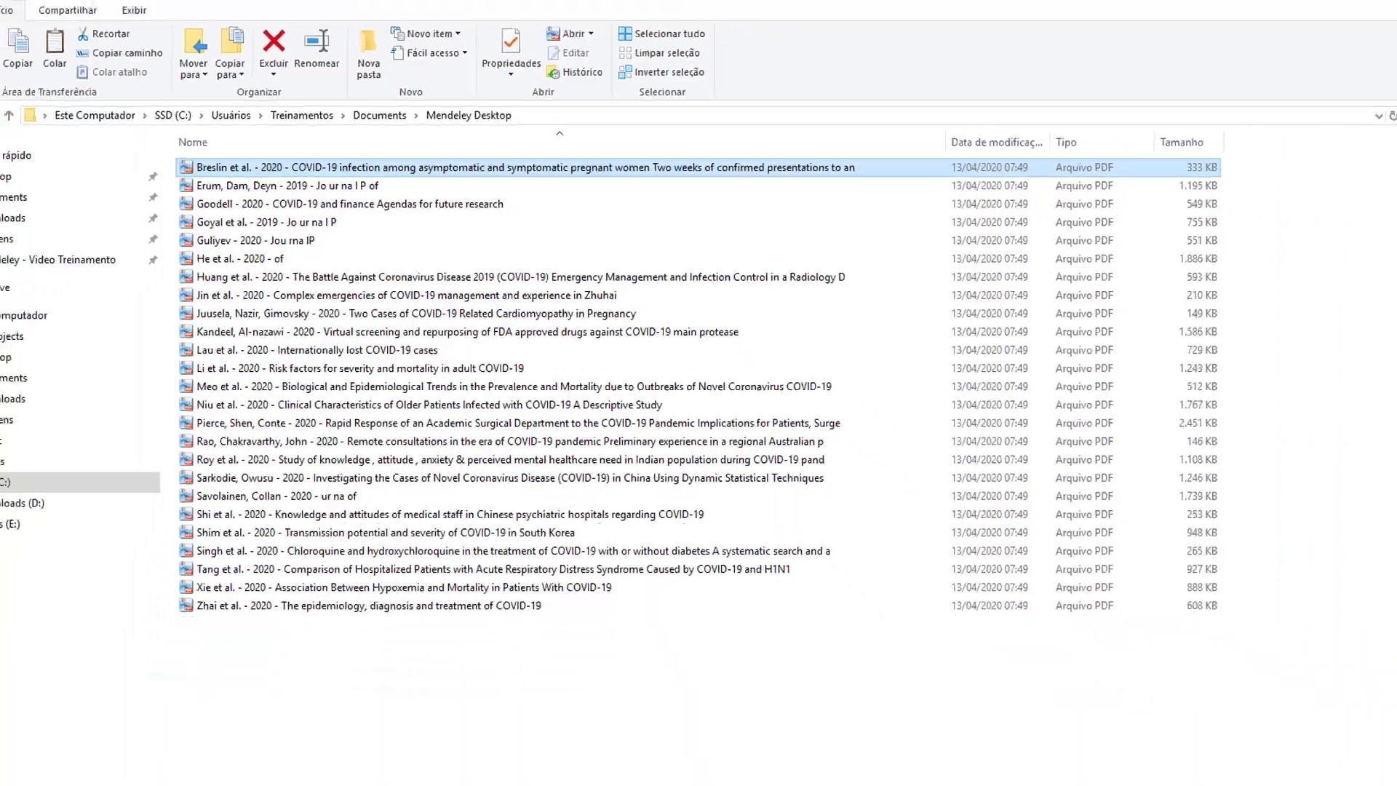
Step: Return to Mendeley, select the chloroquine and hydroxychloroquine article, minimize the window and delete the Artigos exemplo folder from the desktop
{"action": "left_click", "coordinate": [233, 774]}
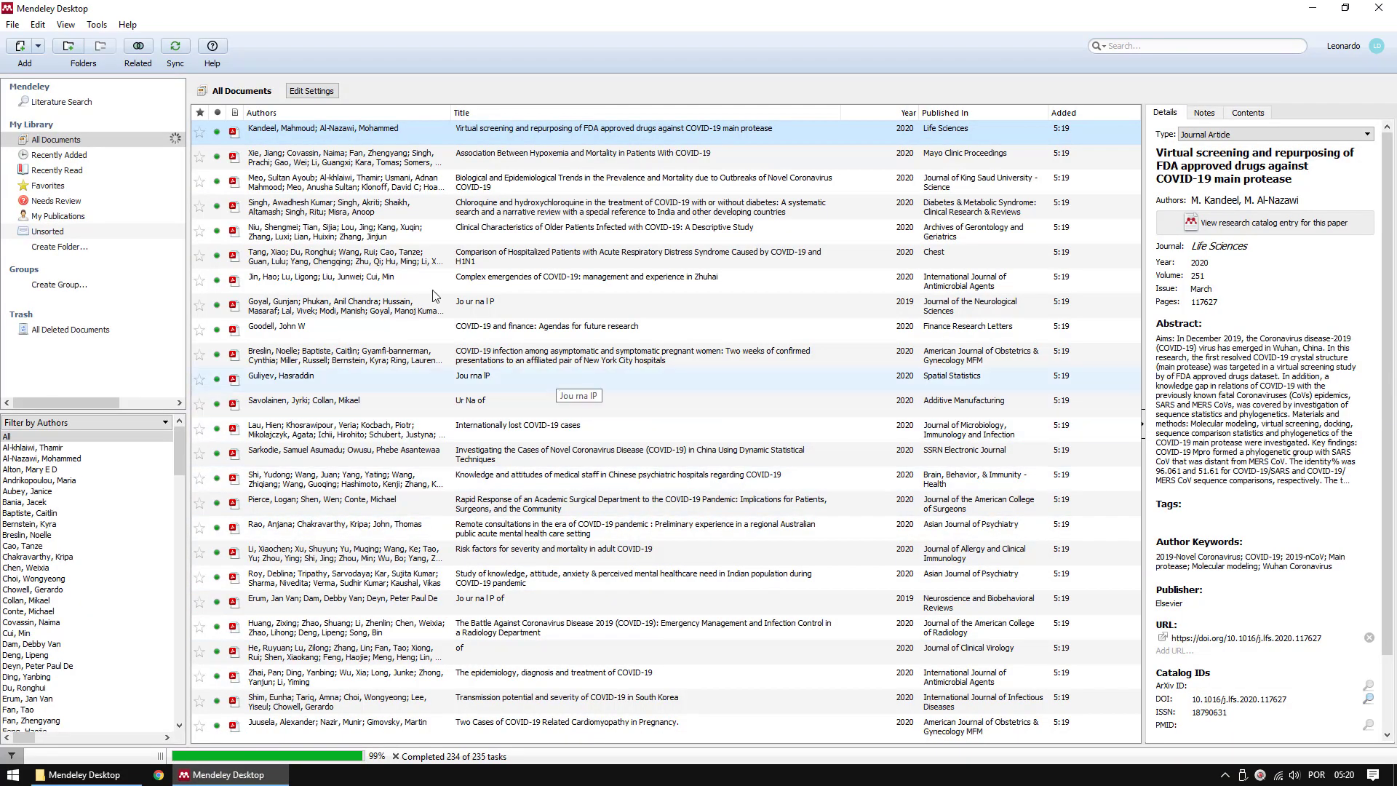
{"action": "left_click", "coordinate": [371, 216]}
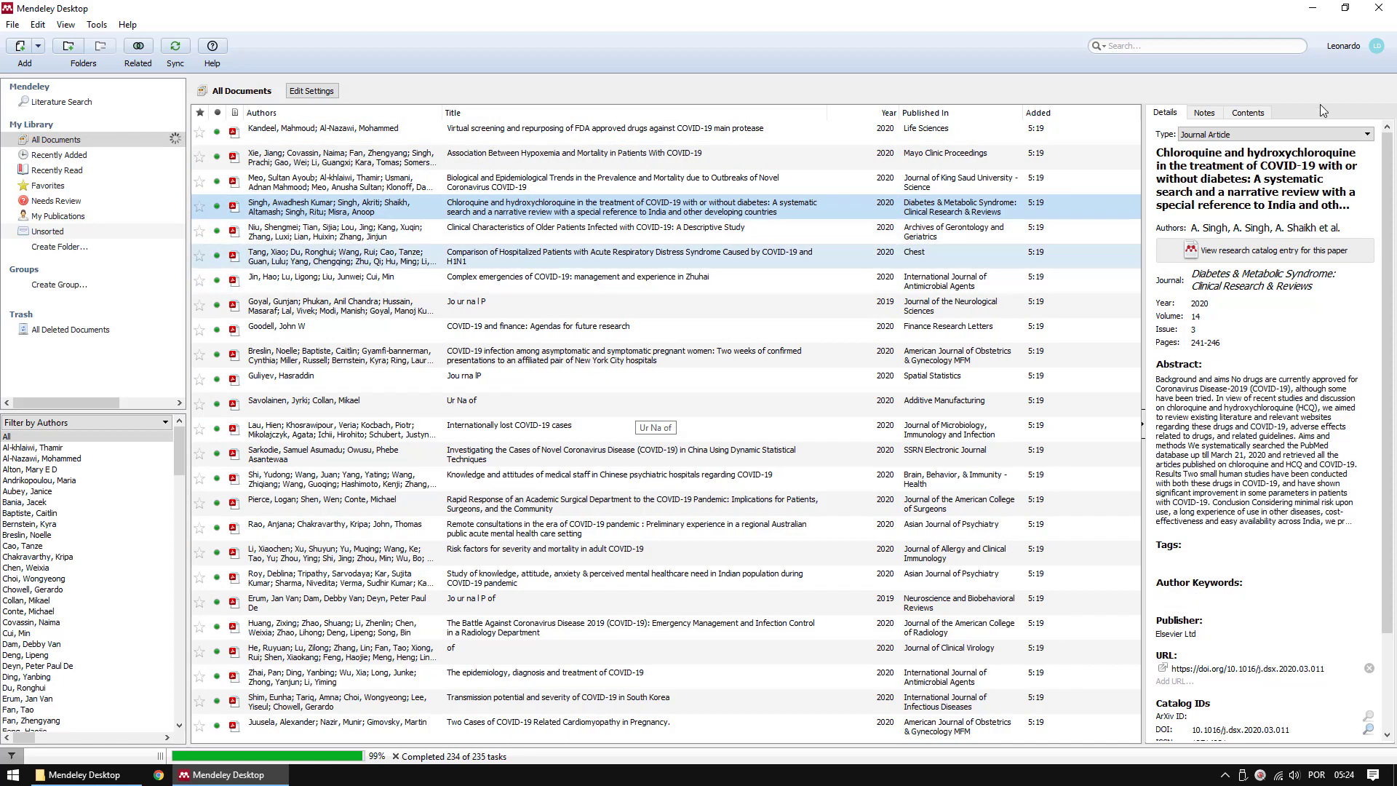
{"action": "left_click", "coordinate": [1313, 10]}
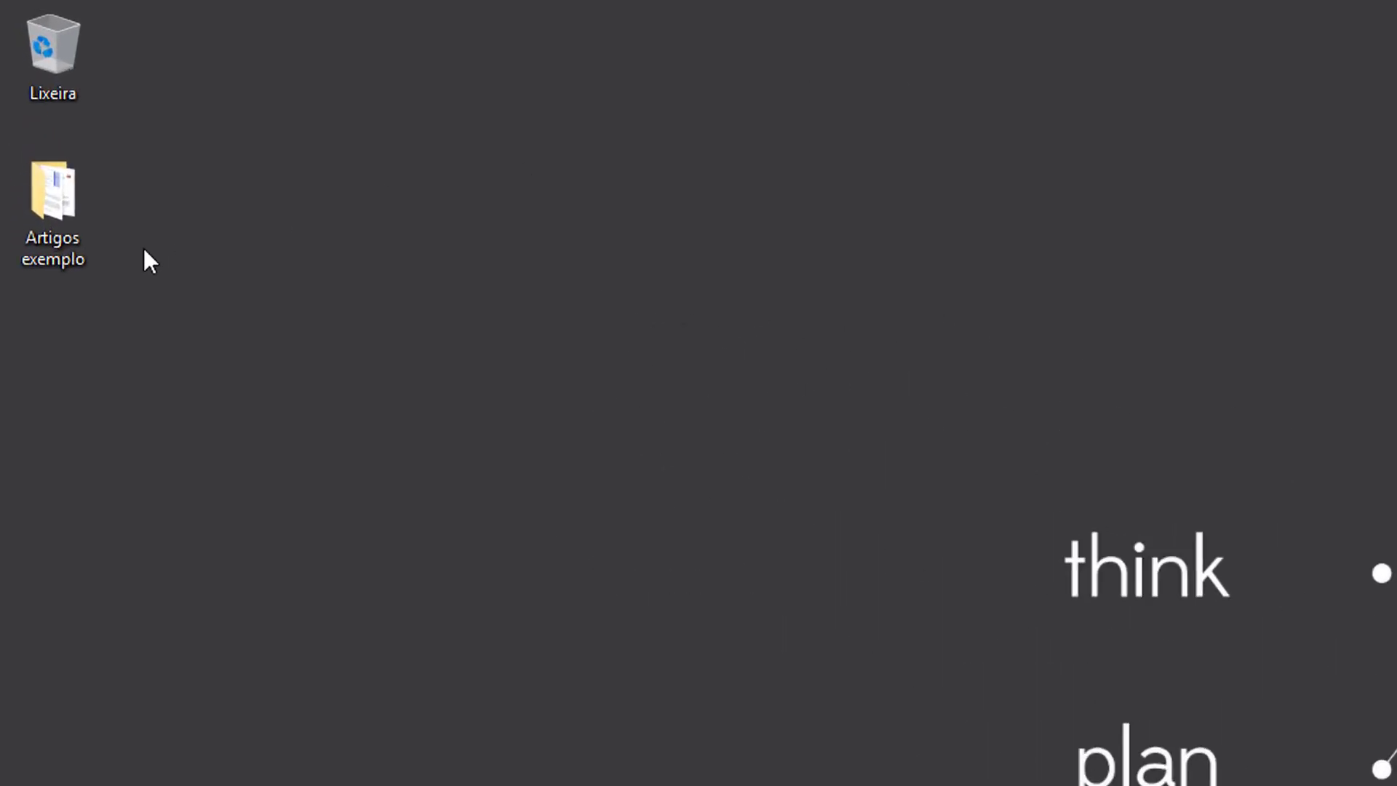
{"action": "left_click", "coordinate": [40, 213]}
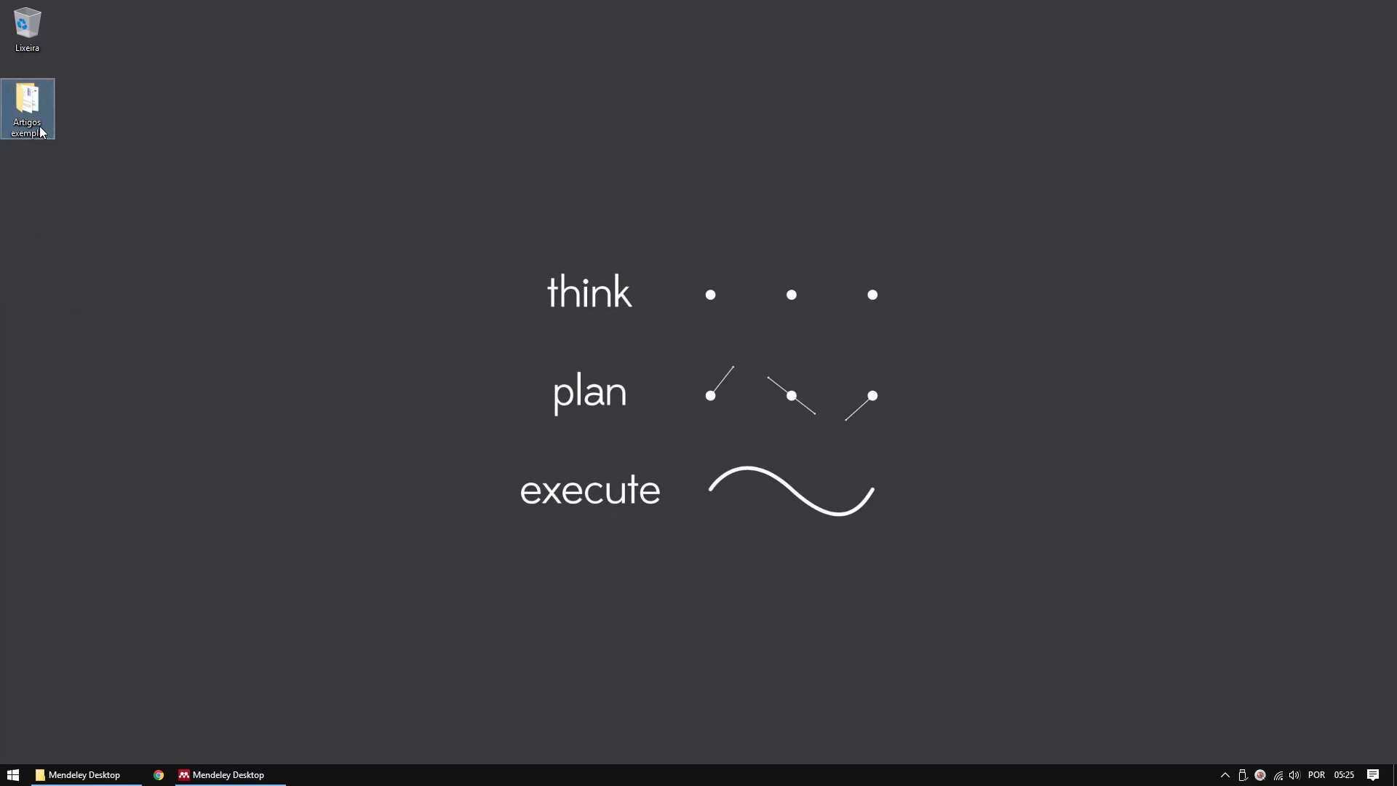
{"action": "key", "text": "Delete"}
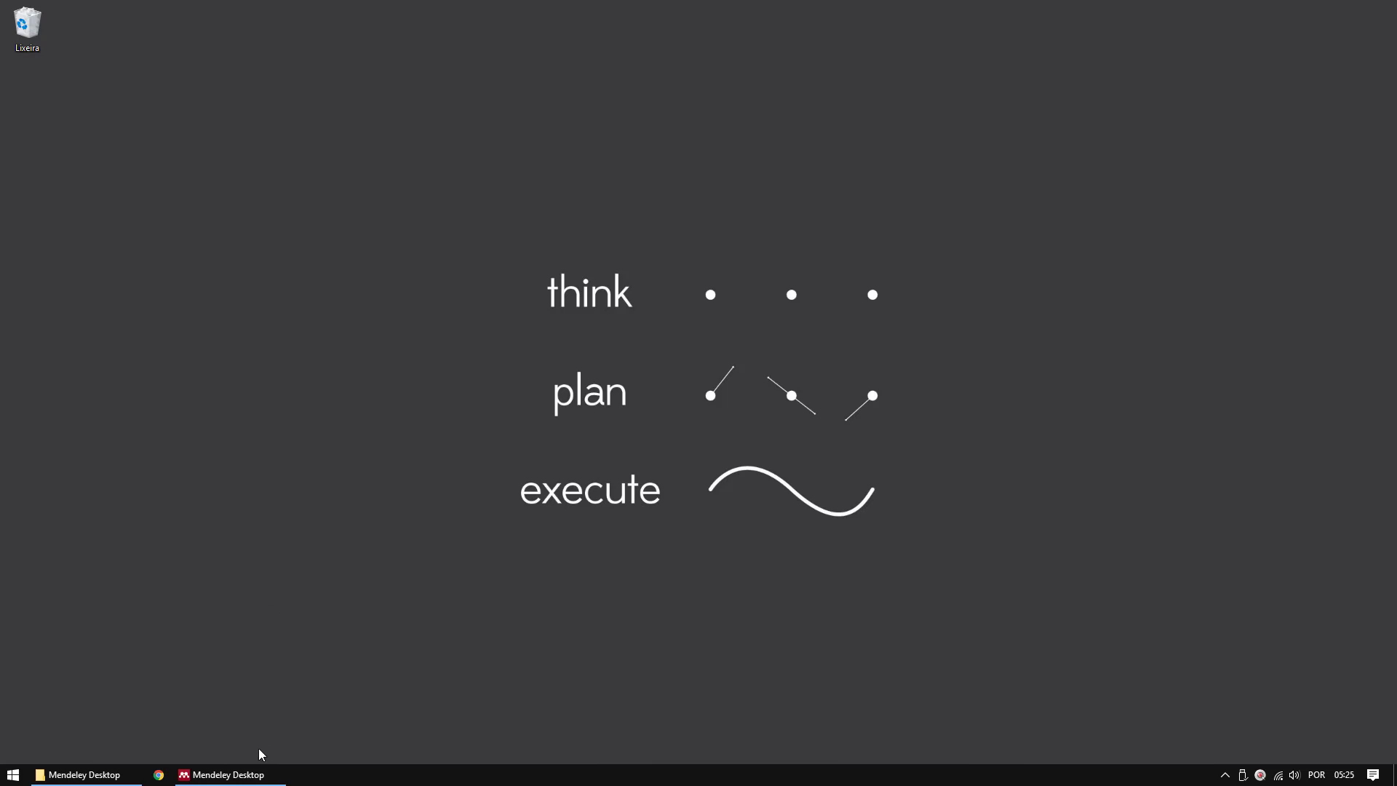
Step: In Mendeley, open the chloroquine and hydroxychloroquine article's PDF, check its pages and close it
{"action": "left_click", "coordinate": [250, 776]}
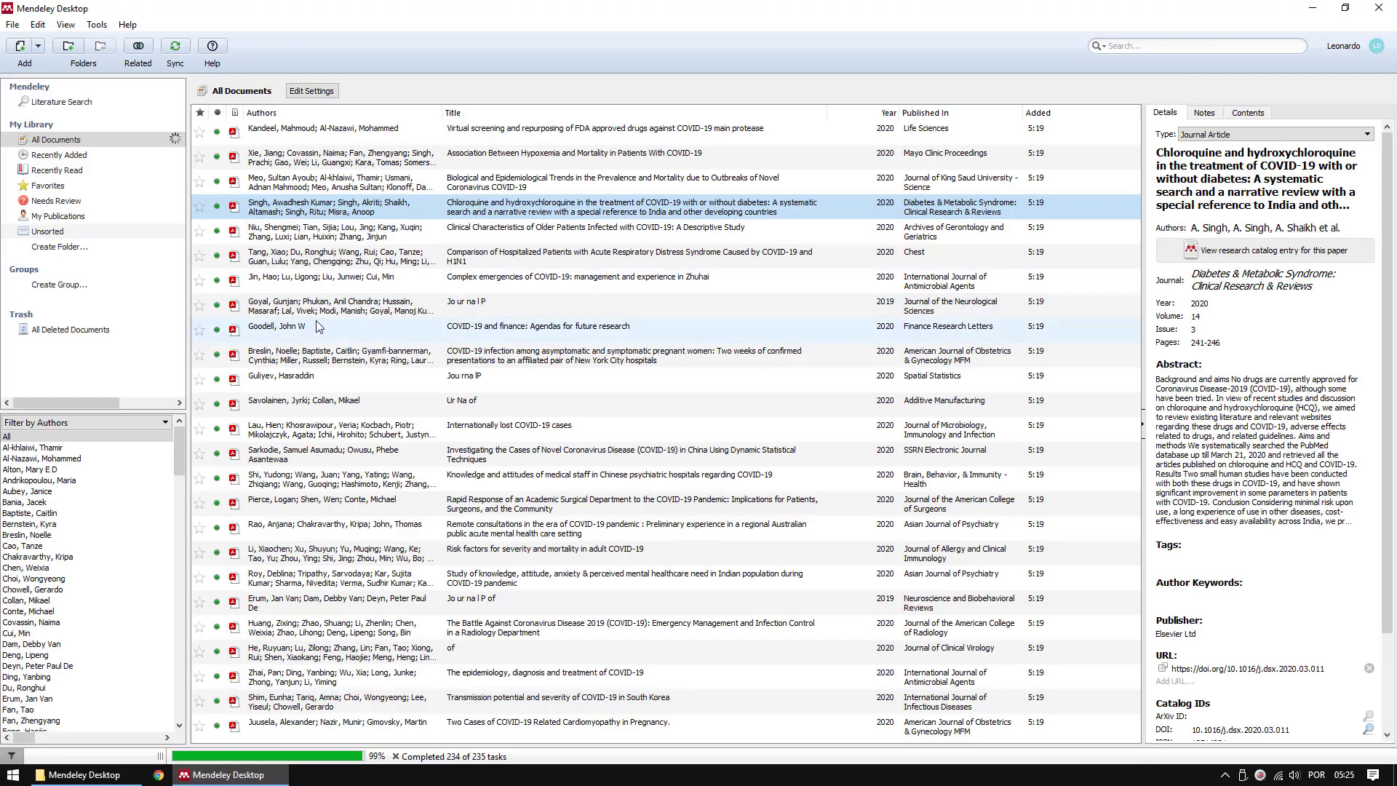
{"action": "double_click", "coordinate": [337, 208]}
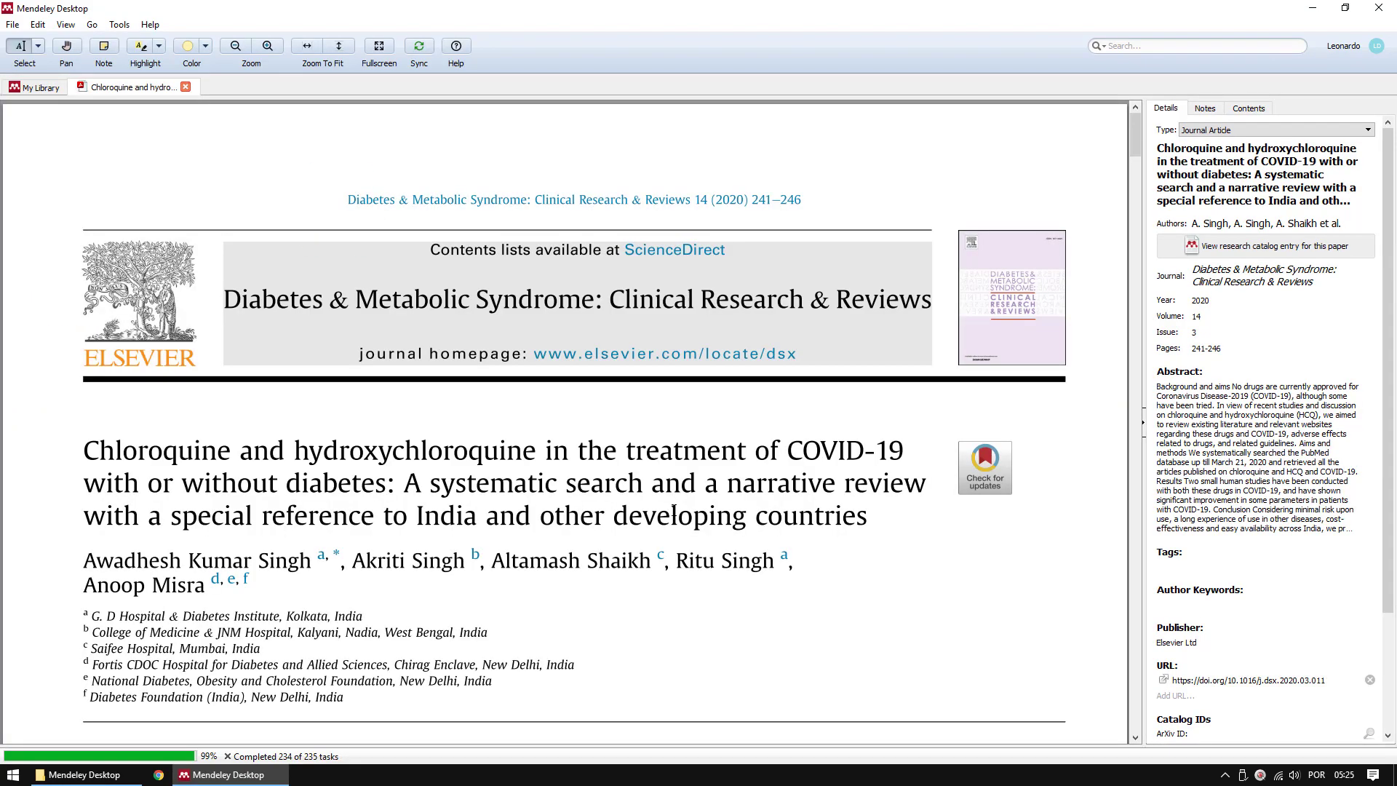
{"action": "scroll", "coordinate": [673, 513], "scroll_direction": "down", "scroll_amount": 12}
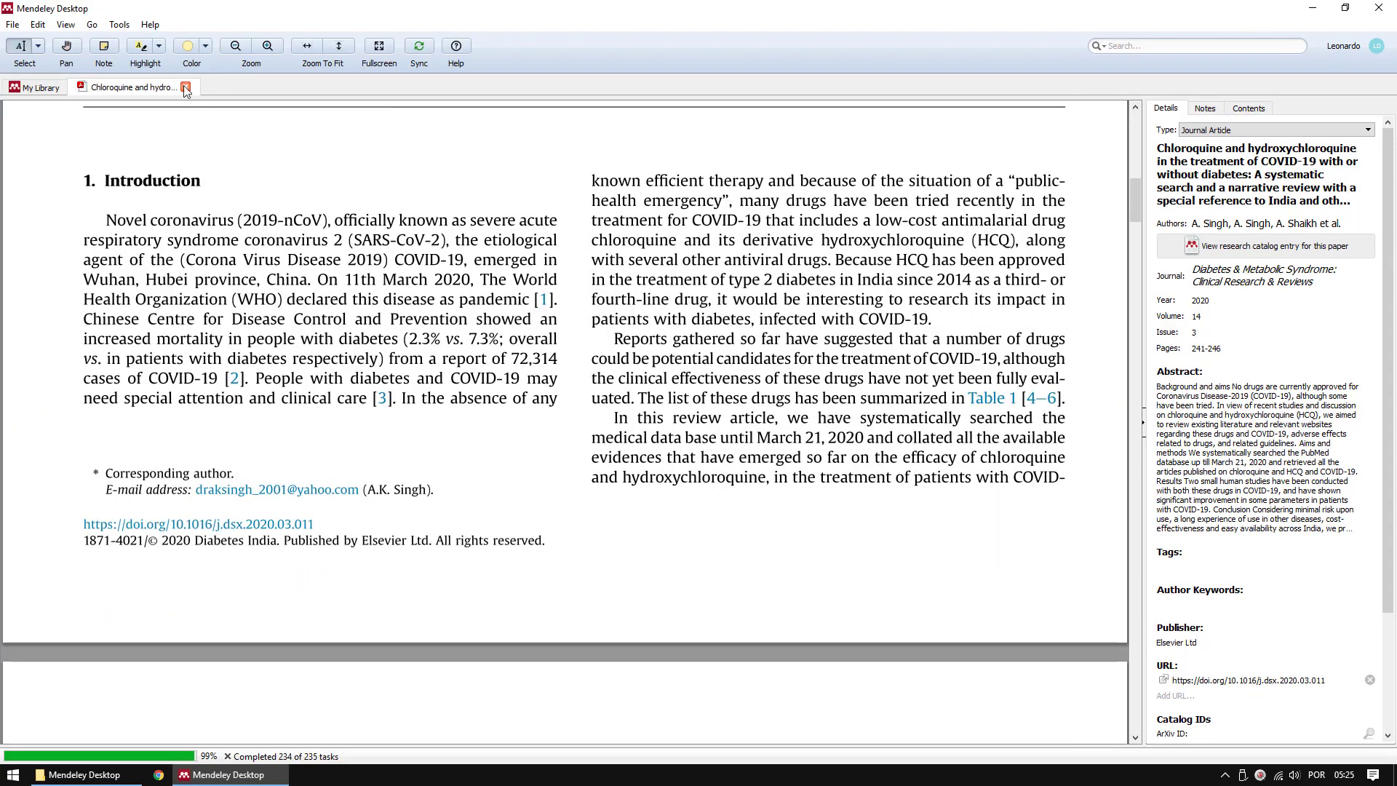
{"action": "left_click", "coordinate": [187, 88]}
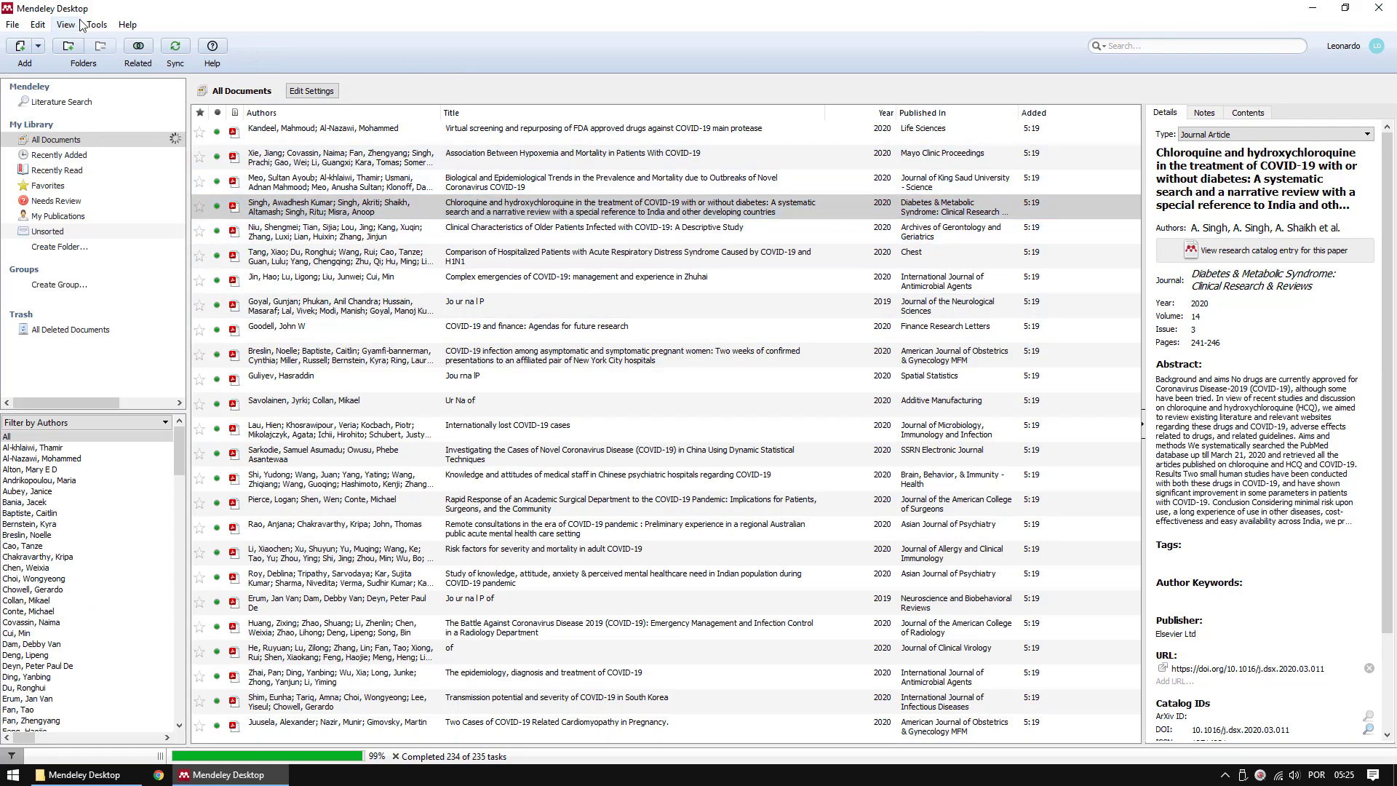
Step: Open the Citation Styles dialog for more styles, move it aside and review the installed styles
{"action": "left_click", "coordinate": [368, 190]}
{"action": "left_click", "coordinate": [364, 164]}
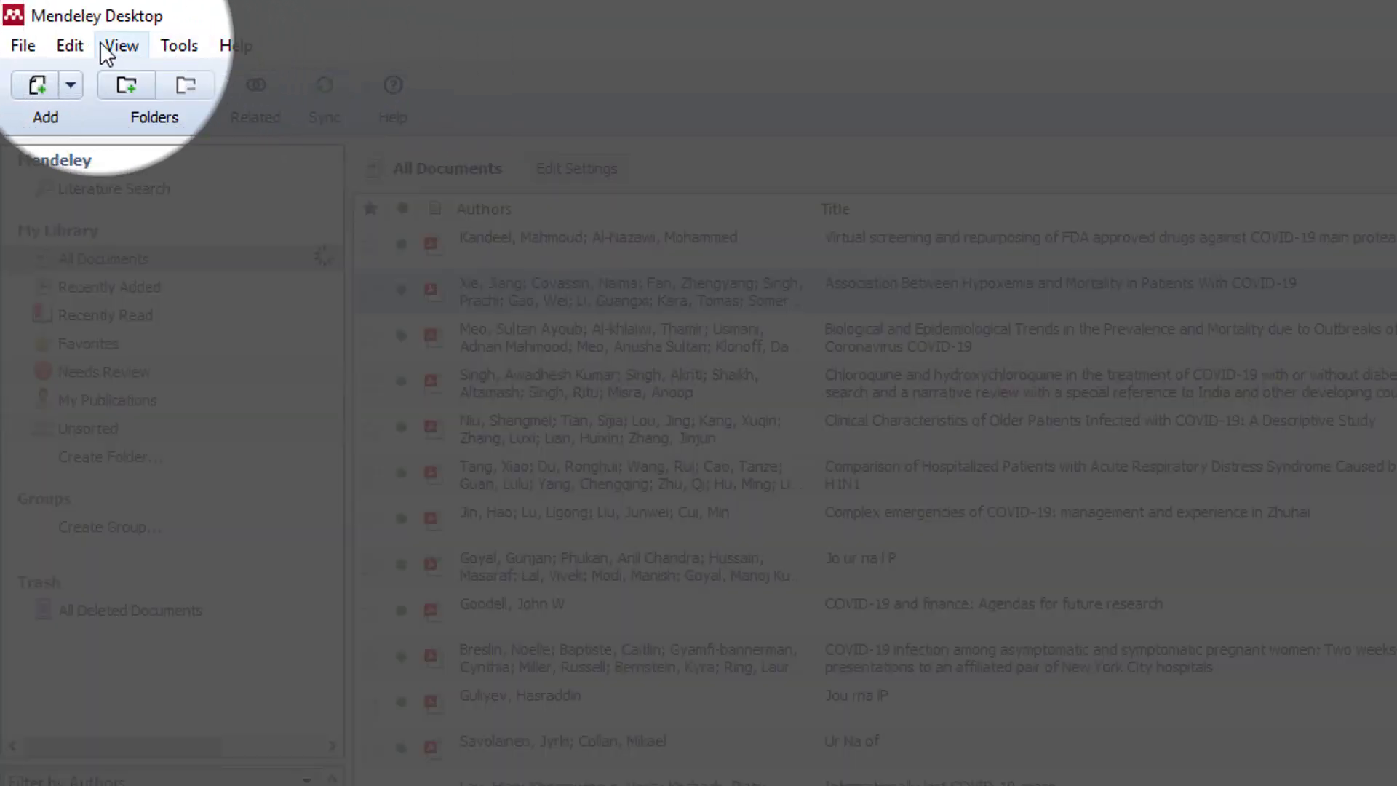
{"action": "left_click", "coordinate": [116, 46]}
{"action": "mouse_move", "coordinate": [231, 160]}
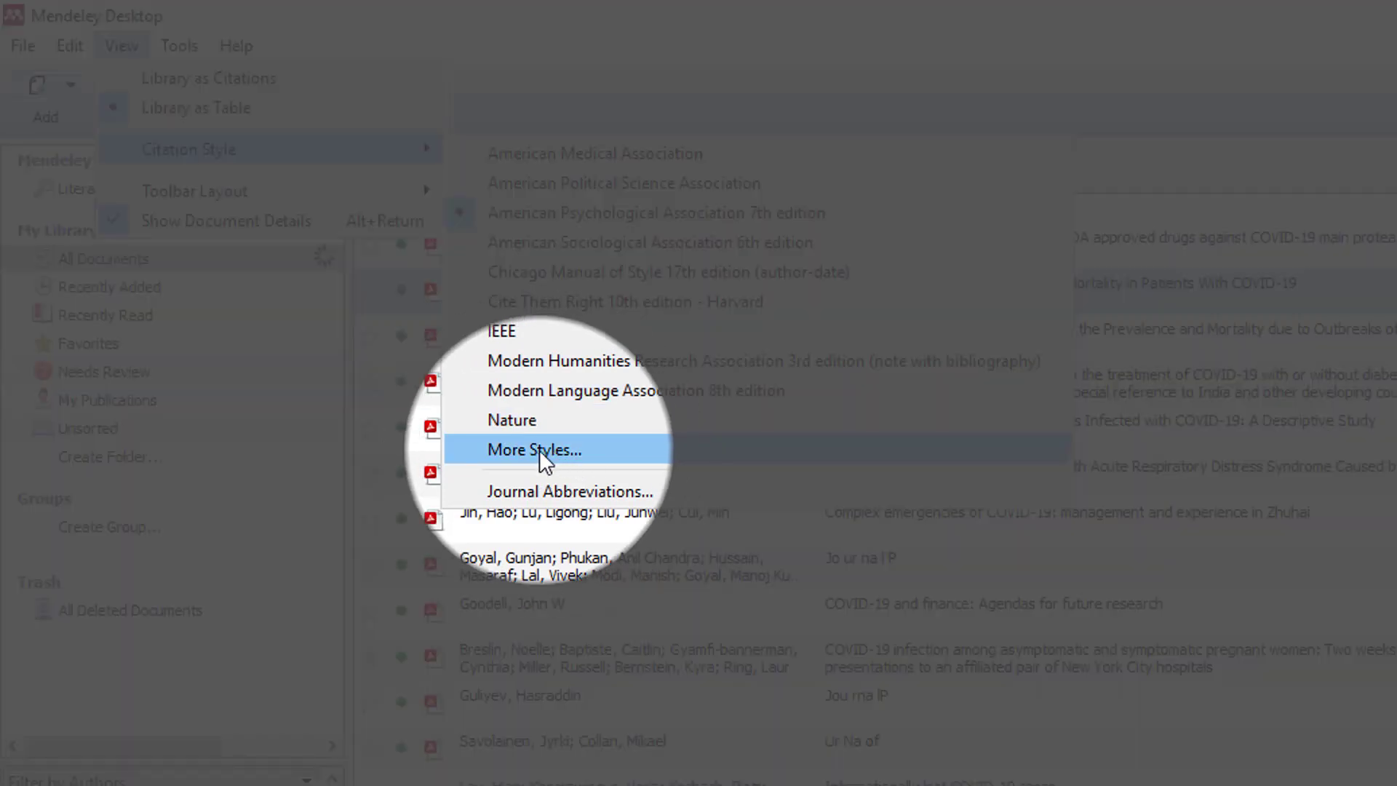
{"action": "left_click", "coordinate": [539, 449]}
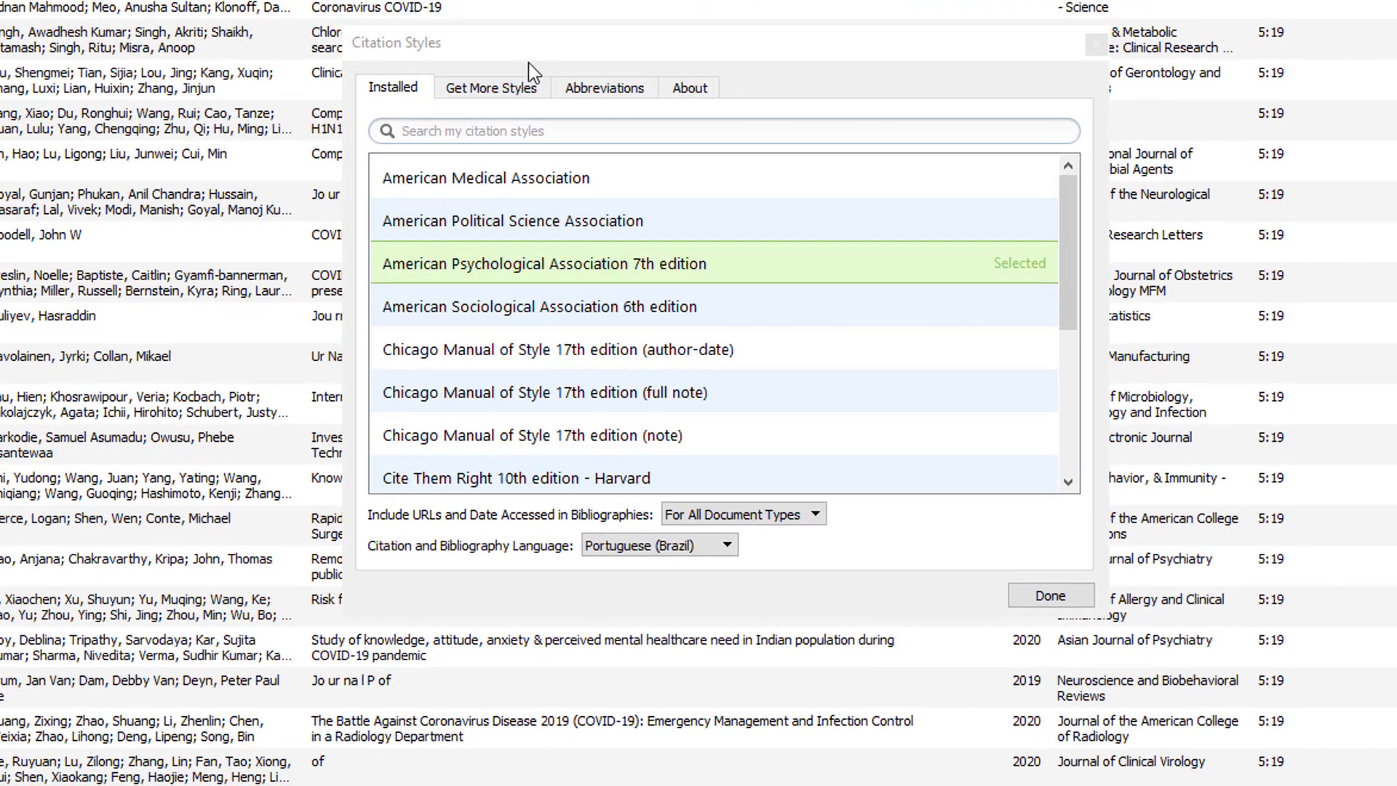
{"action": "left_click_drag", "start_coordinate": [540, 43], "coordinate": [383, 135]}
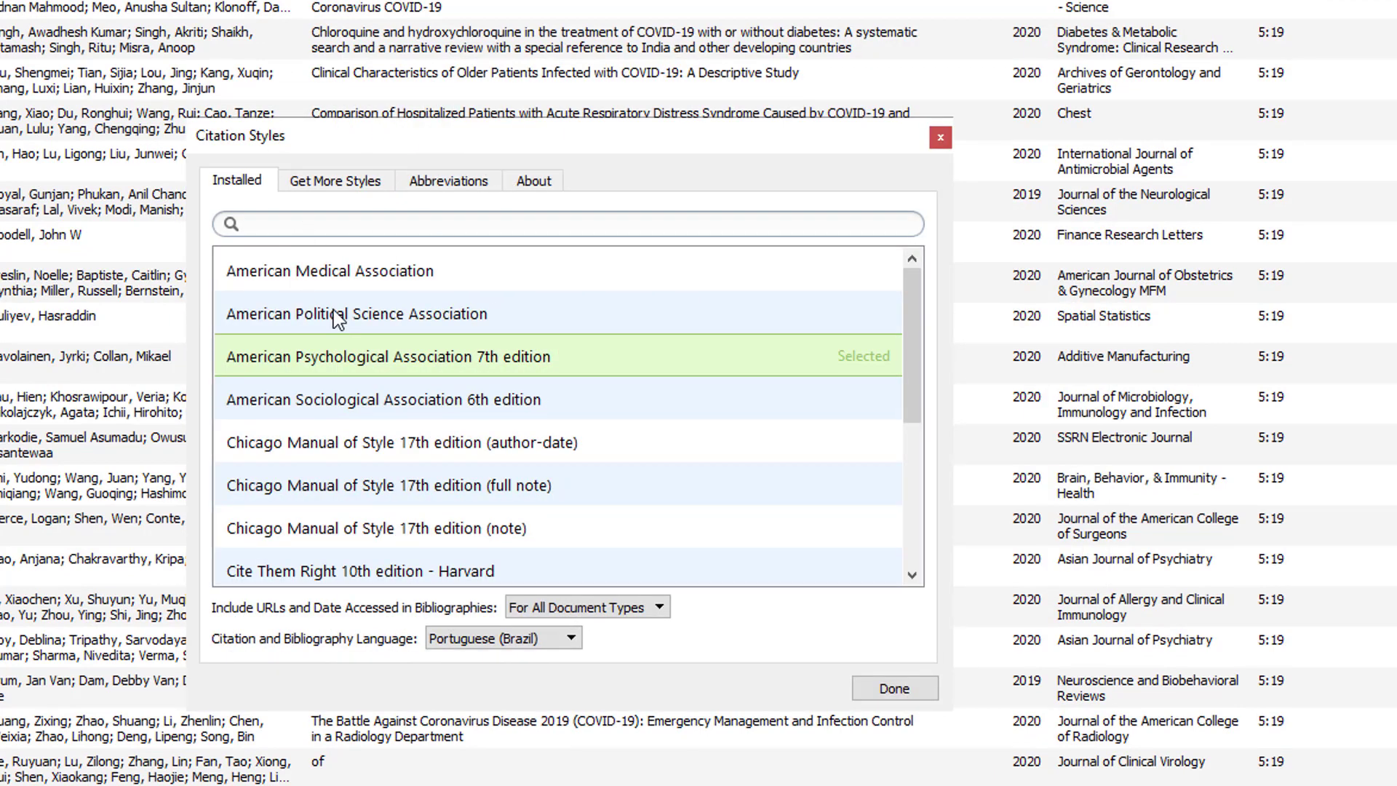
{"action": "left_click_drag", "start_coordinate": [913, 302], "coordinate": [935, 254]}
{"action": "left_click", "coordinate": [237, 180]}
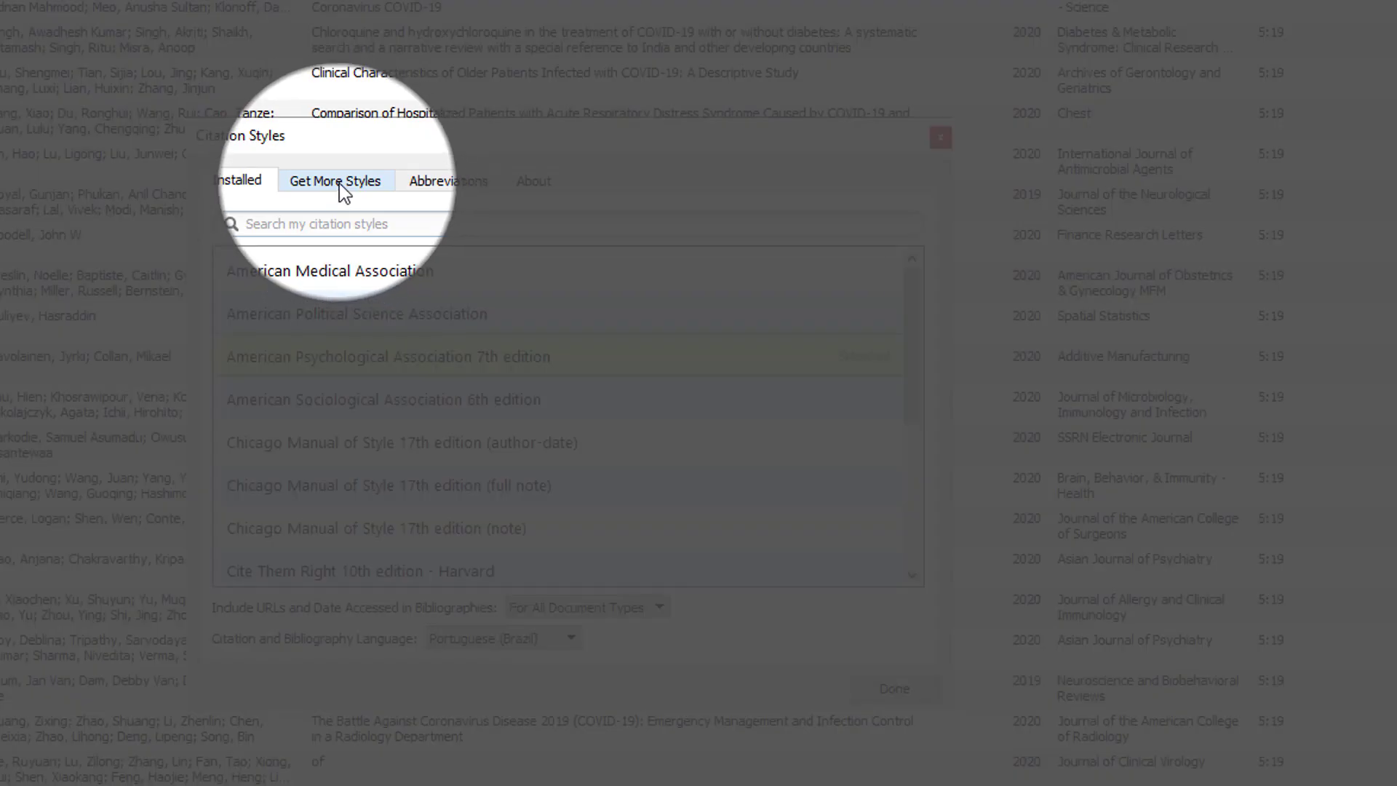
Step: Search the downloadable citation styles for ABNT and install Universidade Federal do Rio Grande do Sul - ABNT (autoria completa)
{"action": "left_click", "coordinate": [339, 183]}
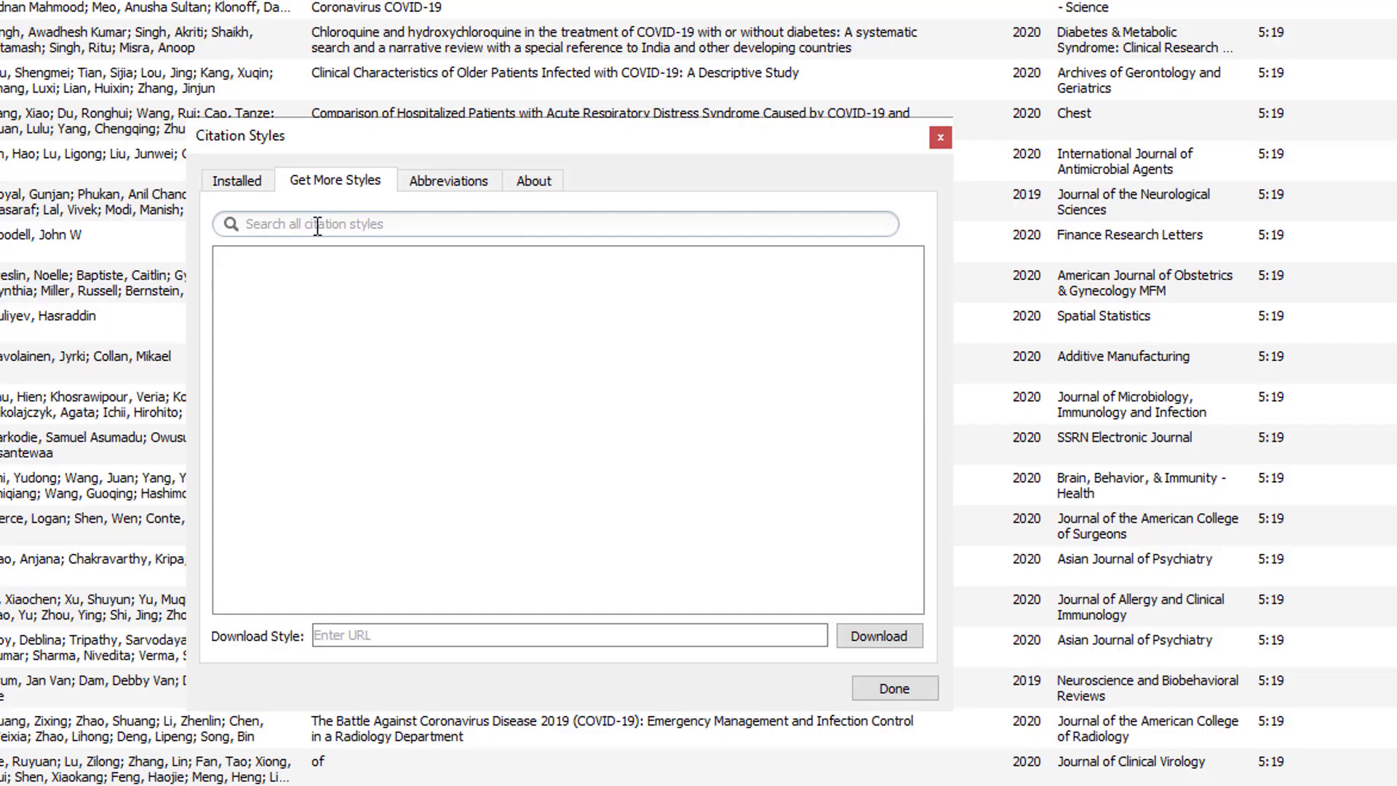
{"action": "left_click", "coordinate": [317, 227]}
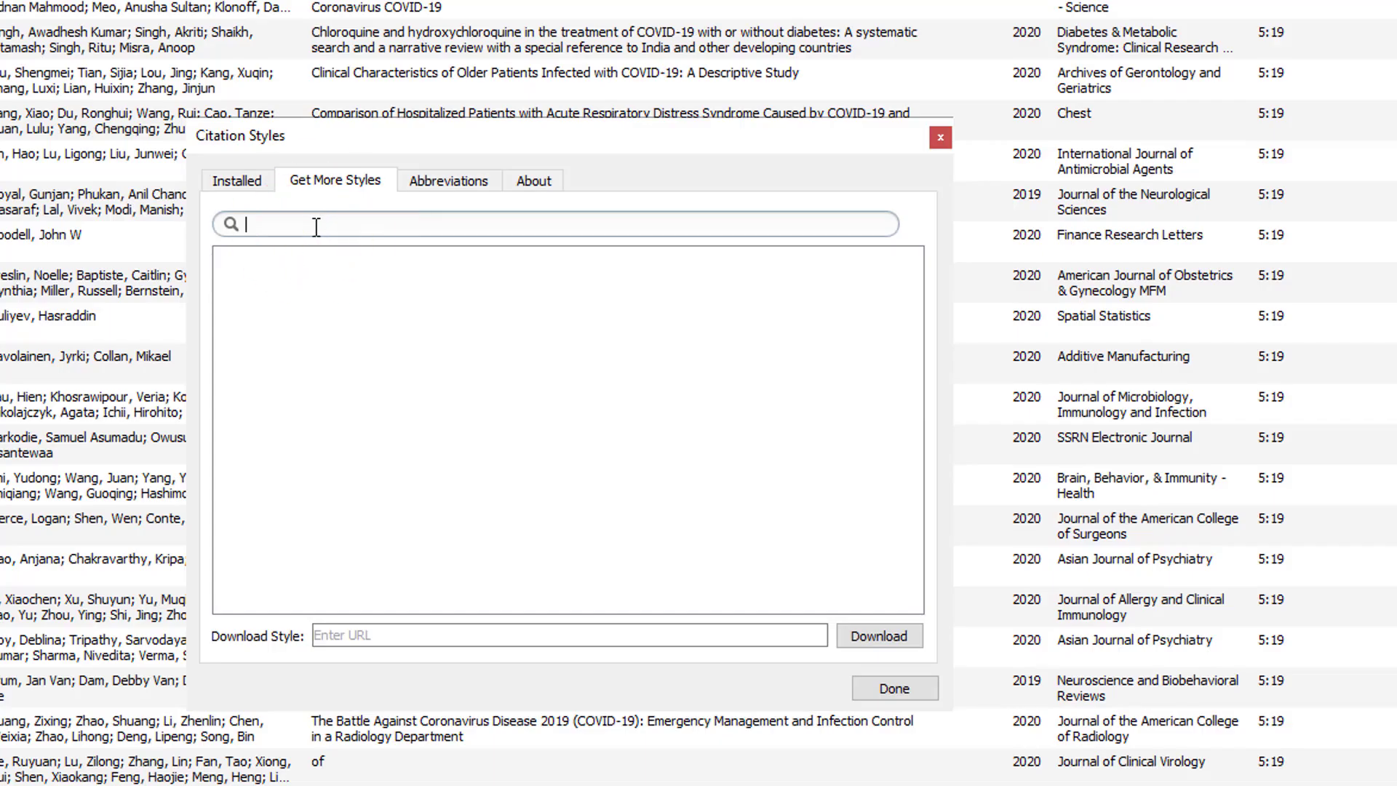
{"action": "type", "text": "ABNT"}
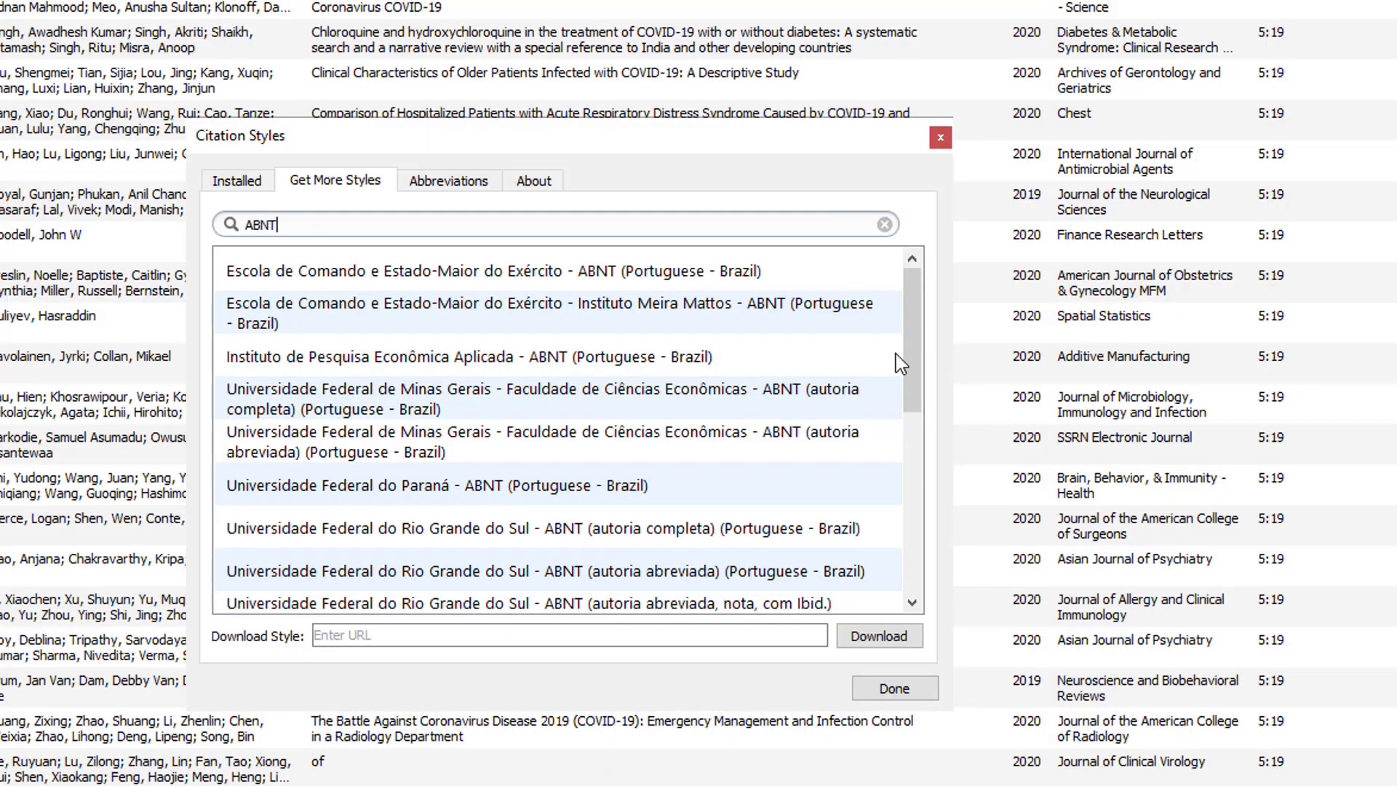
{"action": "left_click_drag", "start_coordinate": [909, 334], "coordinate": [911, 372]}
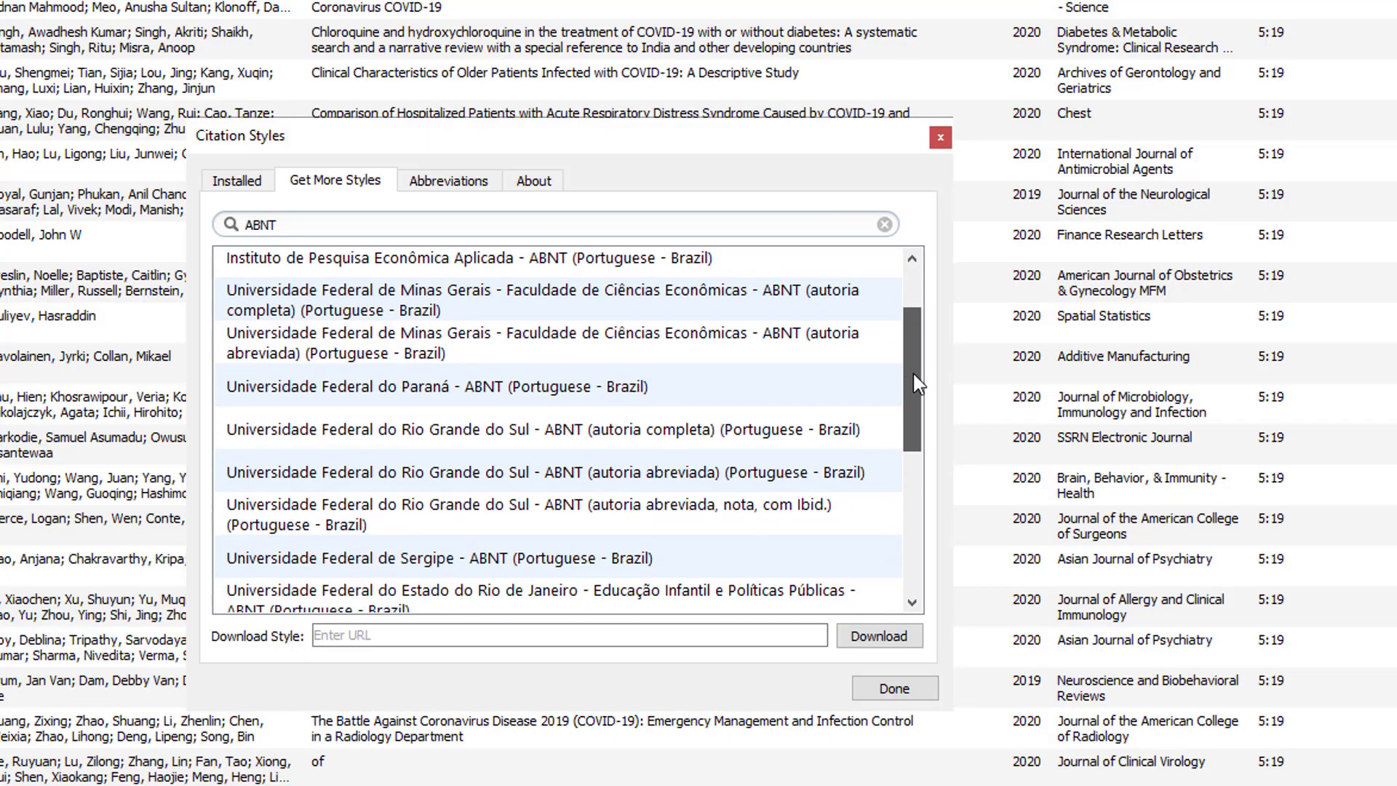
{"action": "left_click", "coordinate": [473, 434]}
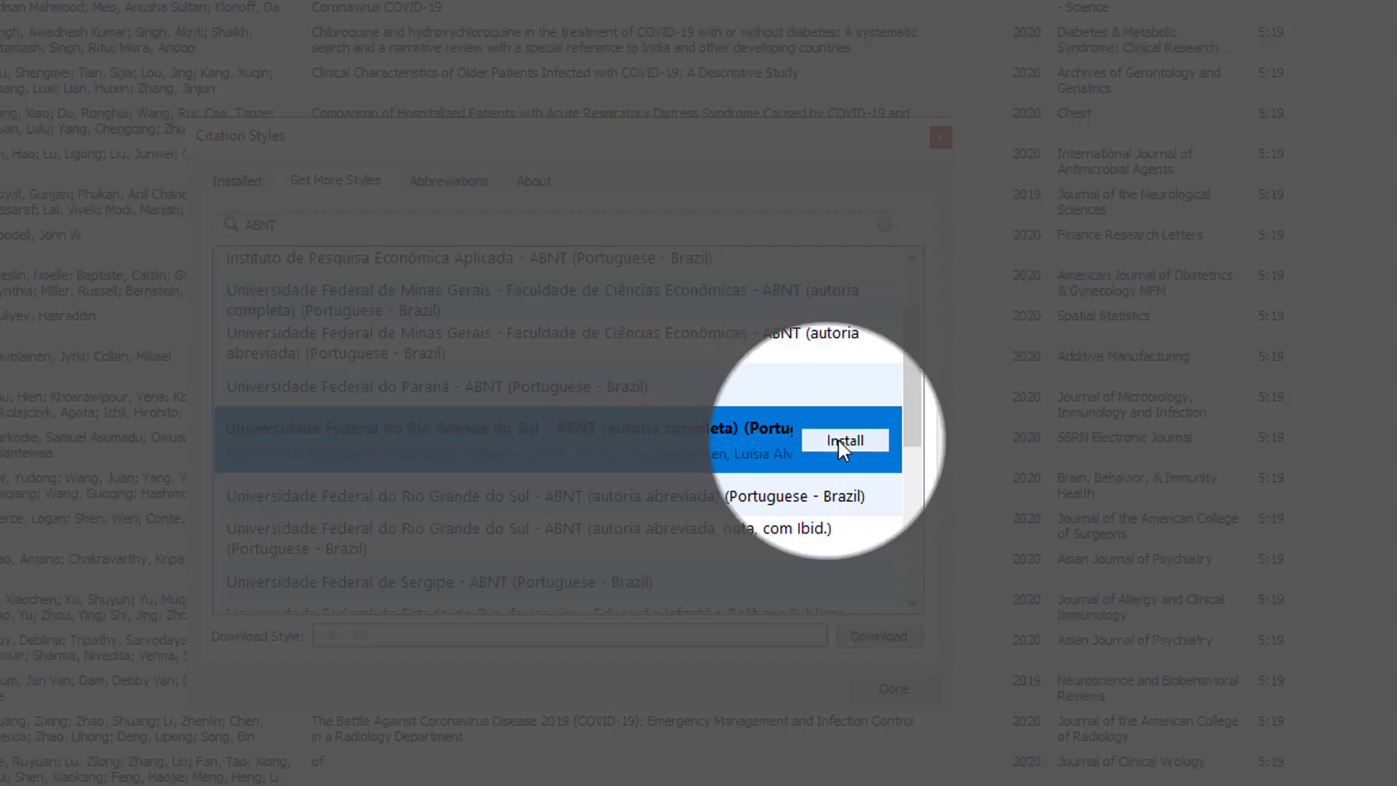
{"action": "left_click", "coordinate": [830, 441]}
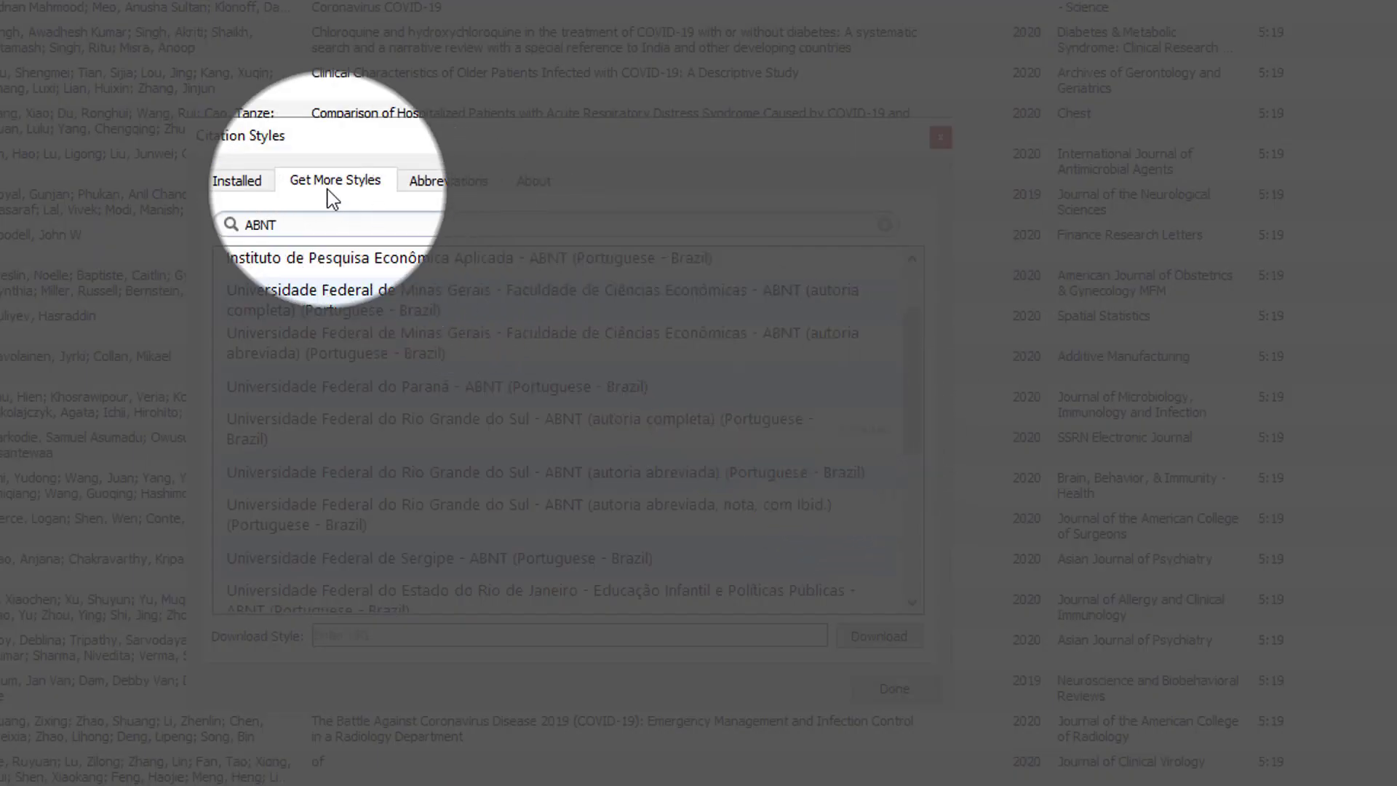
Step: Set the installed Universidade Federal do Rio Grande do Sul - ABNT (autoria completa) style as the one in use and close the Citation Styles dialog
{"action": "left_click", "coordinate": [244, 181]}
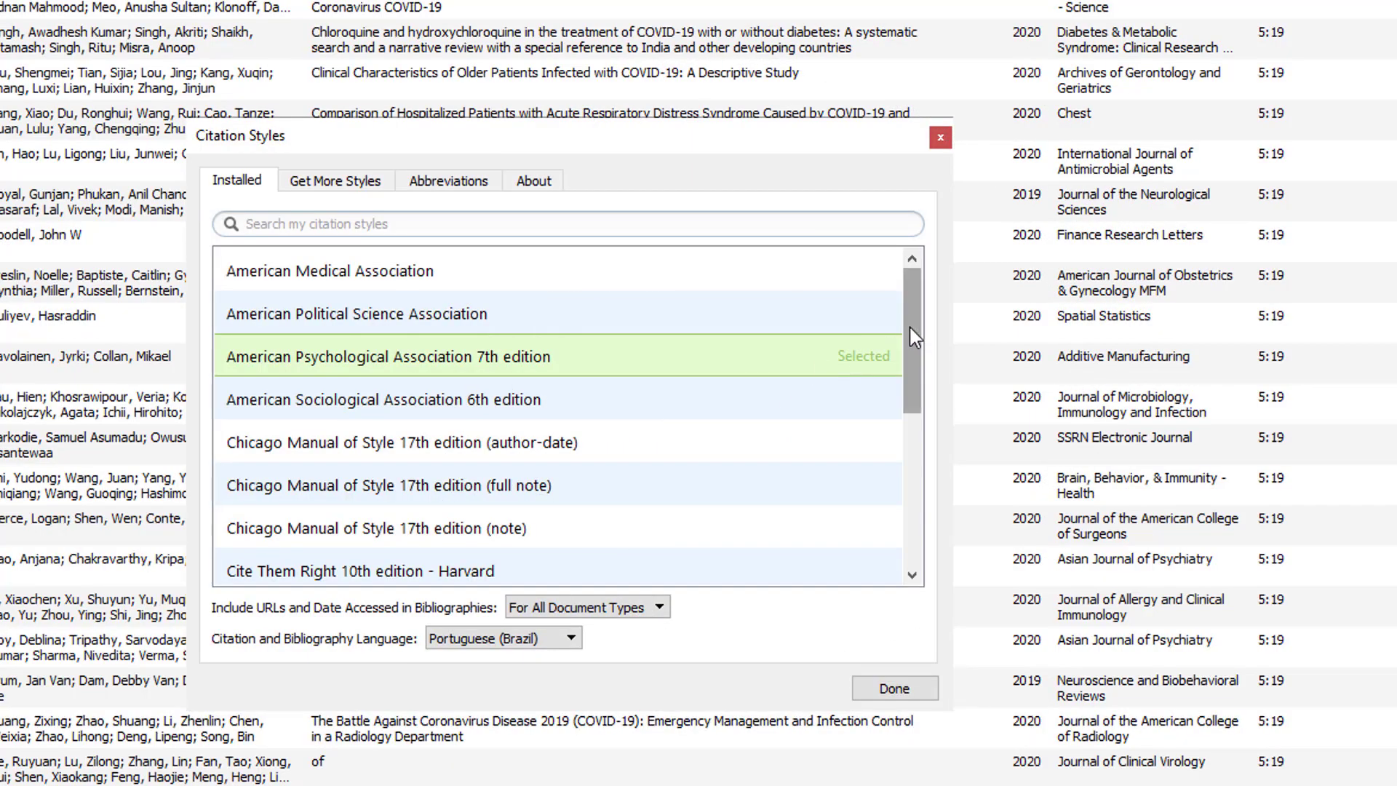
{"action": "left_click_drag", "start_coordinate": [910, 345], "coordinate": [904, 492]}
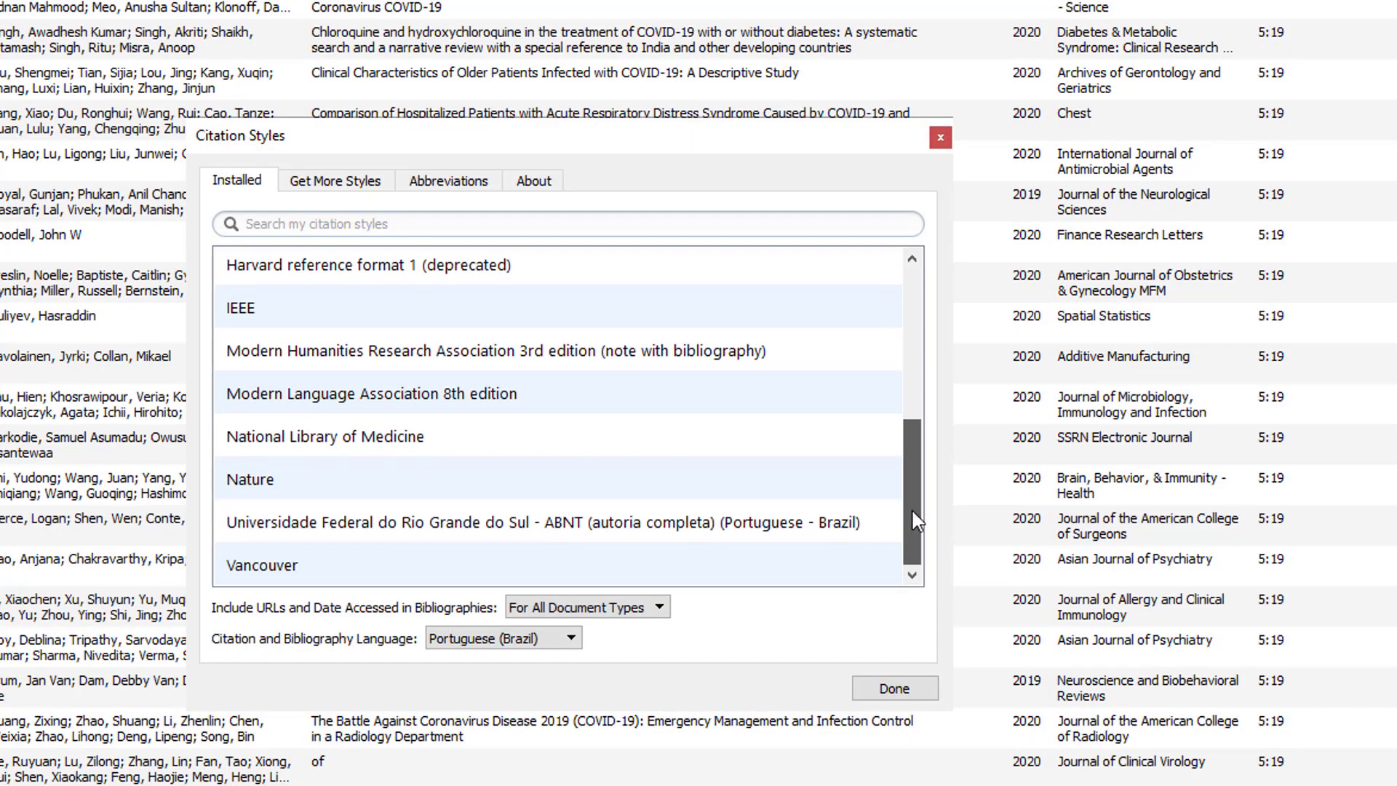
{"action": "left_click", "coordinate": [913, 500]}
{"action": "left_click", "coordinate": [911, 495]}
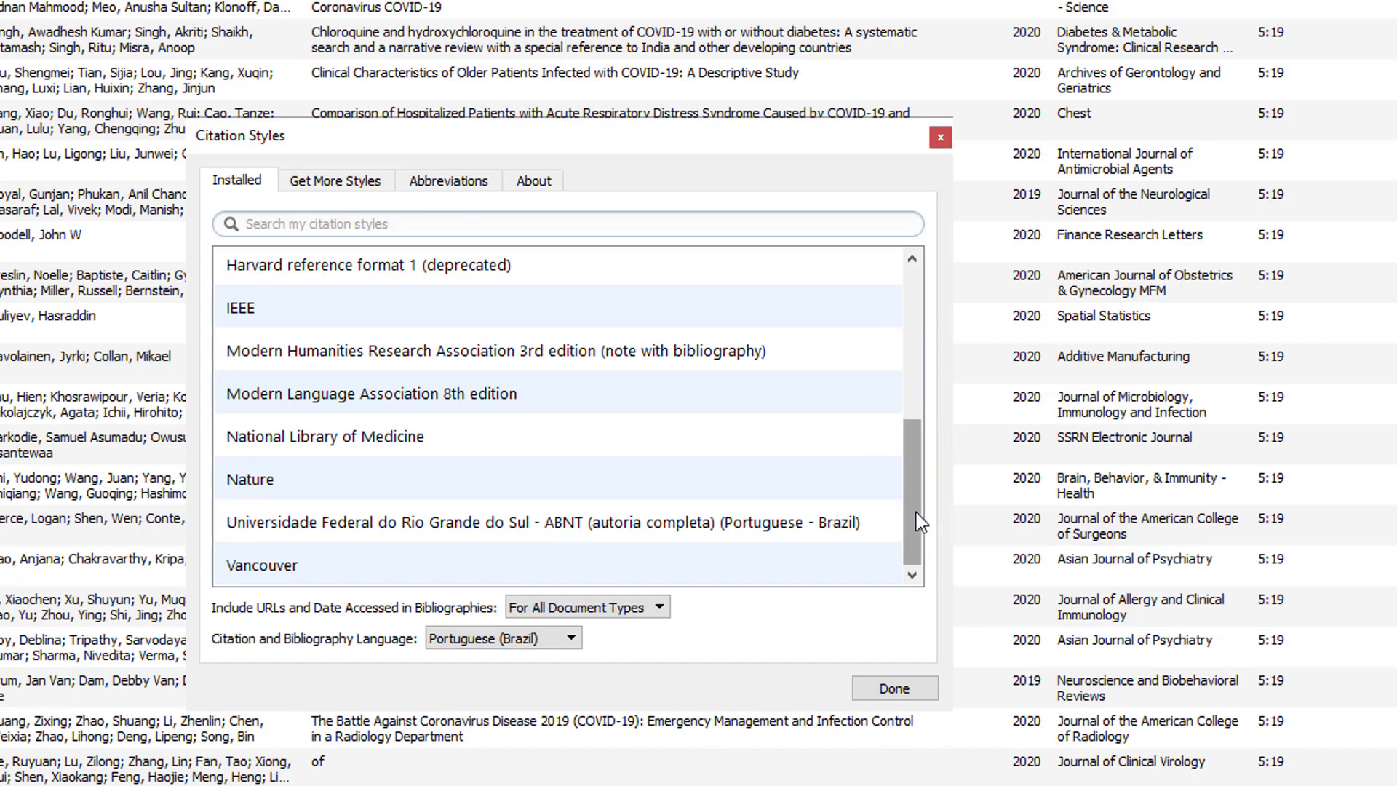
{"action": "mouse_move", "coordinate": [920, 538]}
{"action": "left_mouse_down"}
{"action": "mouse_move", "coordinate": [918, 375]}
{"action": "mouse_move", "coordinate": [921, 538]}
{"action": "left_mouse_up"}
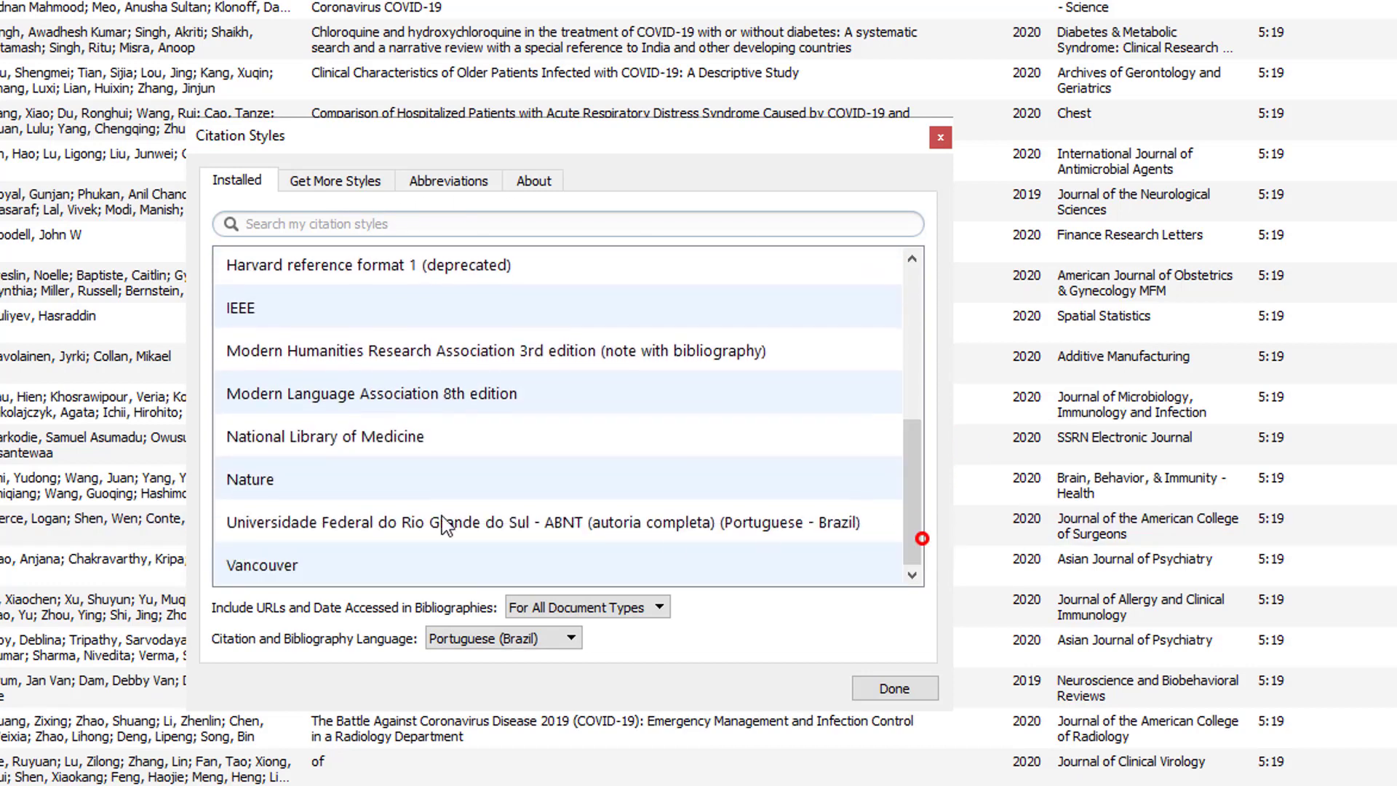
{"action": "left_click", "coordinate": [267, 518]}
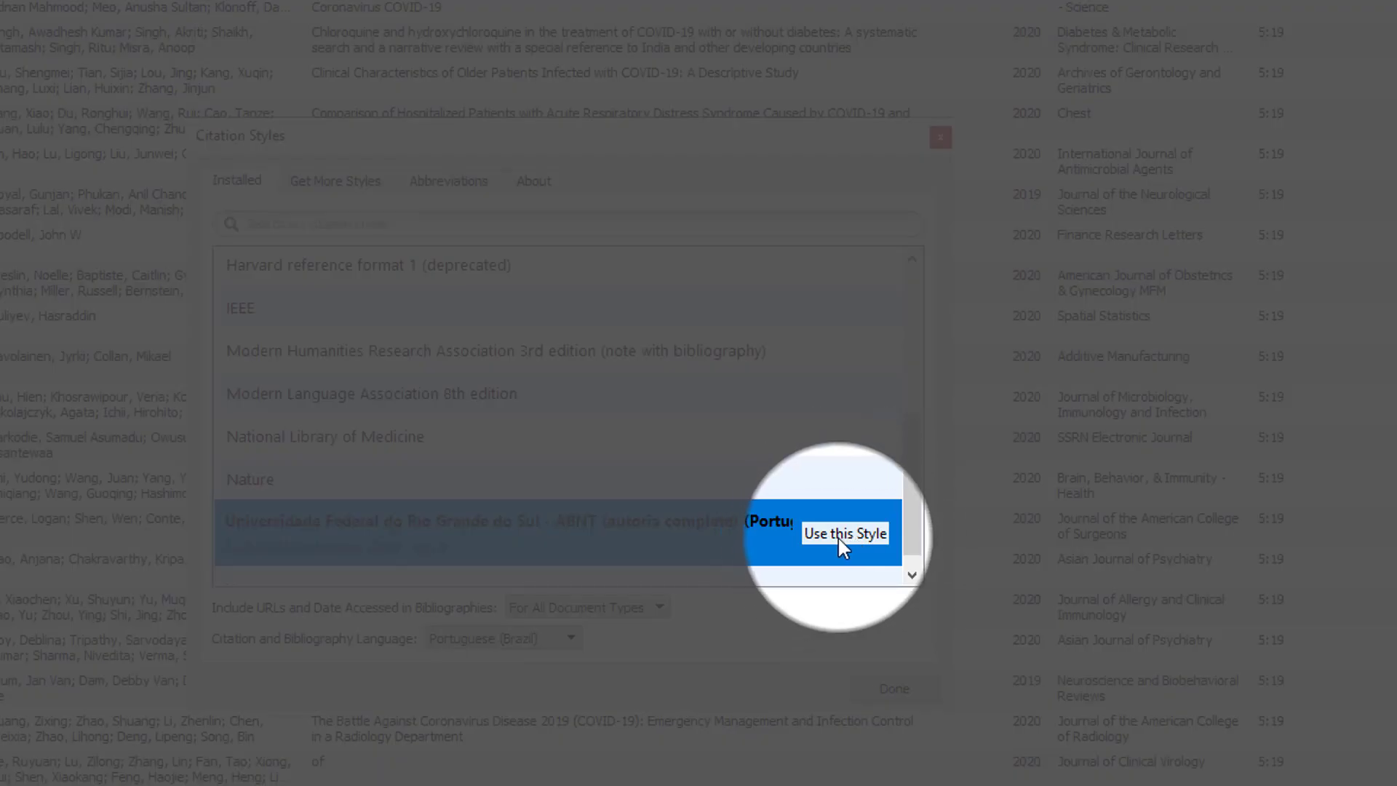
{"action": "left_click", "coordinate": [844, 533]}
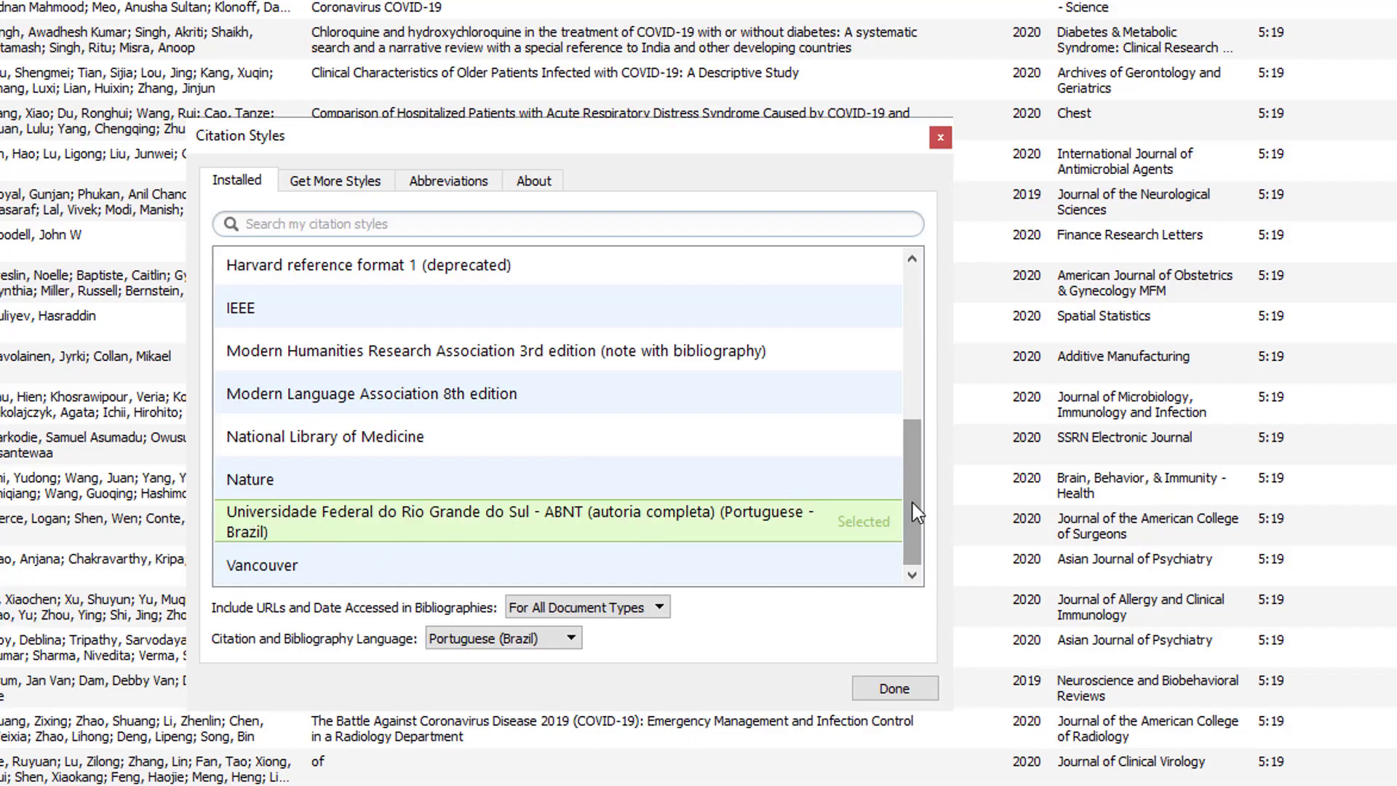
{"action": "left_click", "coordinate": [913, 505]}
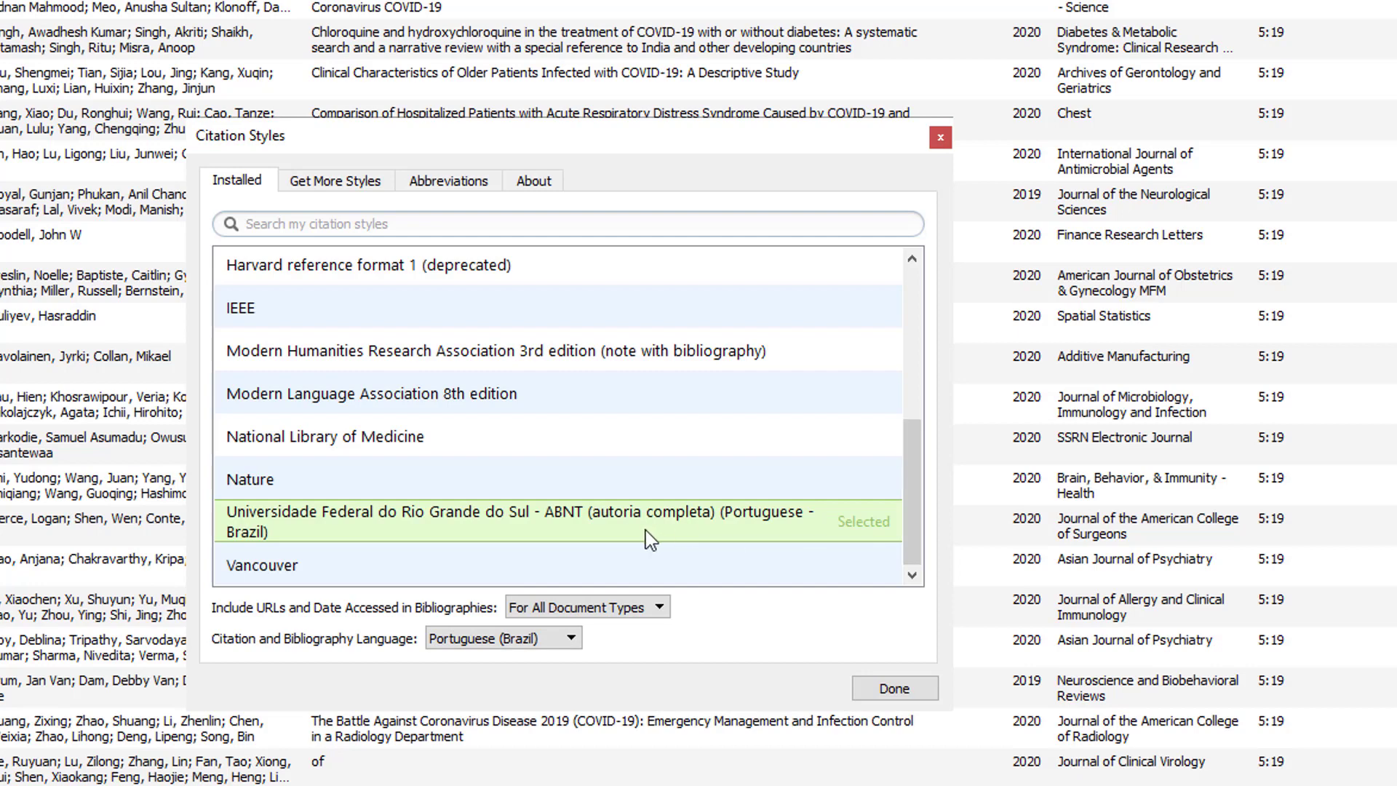
{"action": "left_click", "coordinate": [622, 527]}
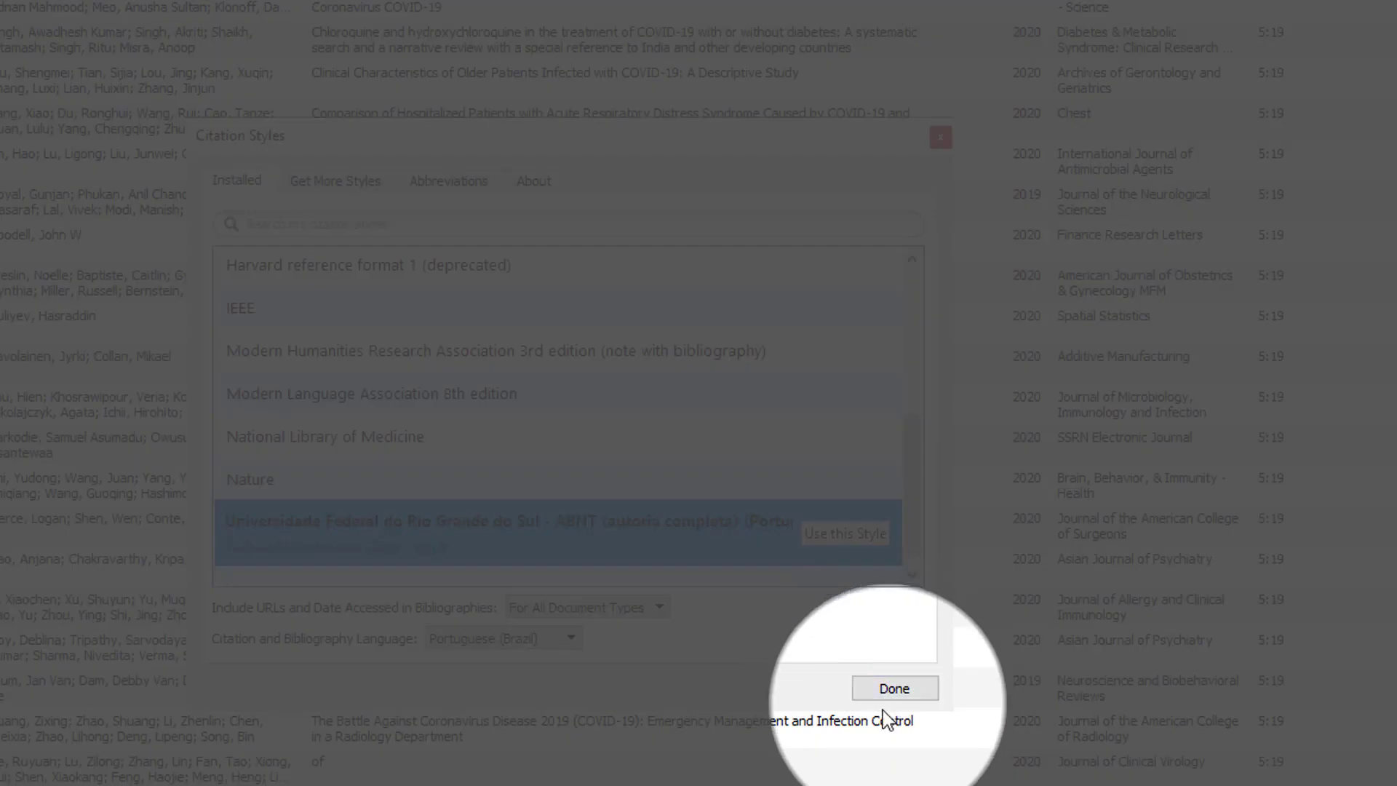
{"action": "left_click", "coordinate": [892, 690]}
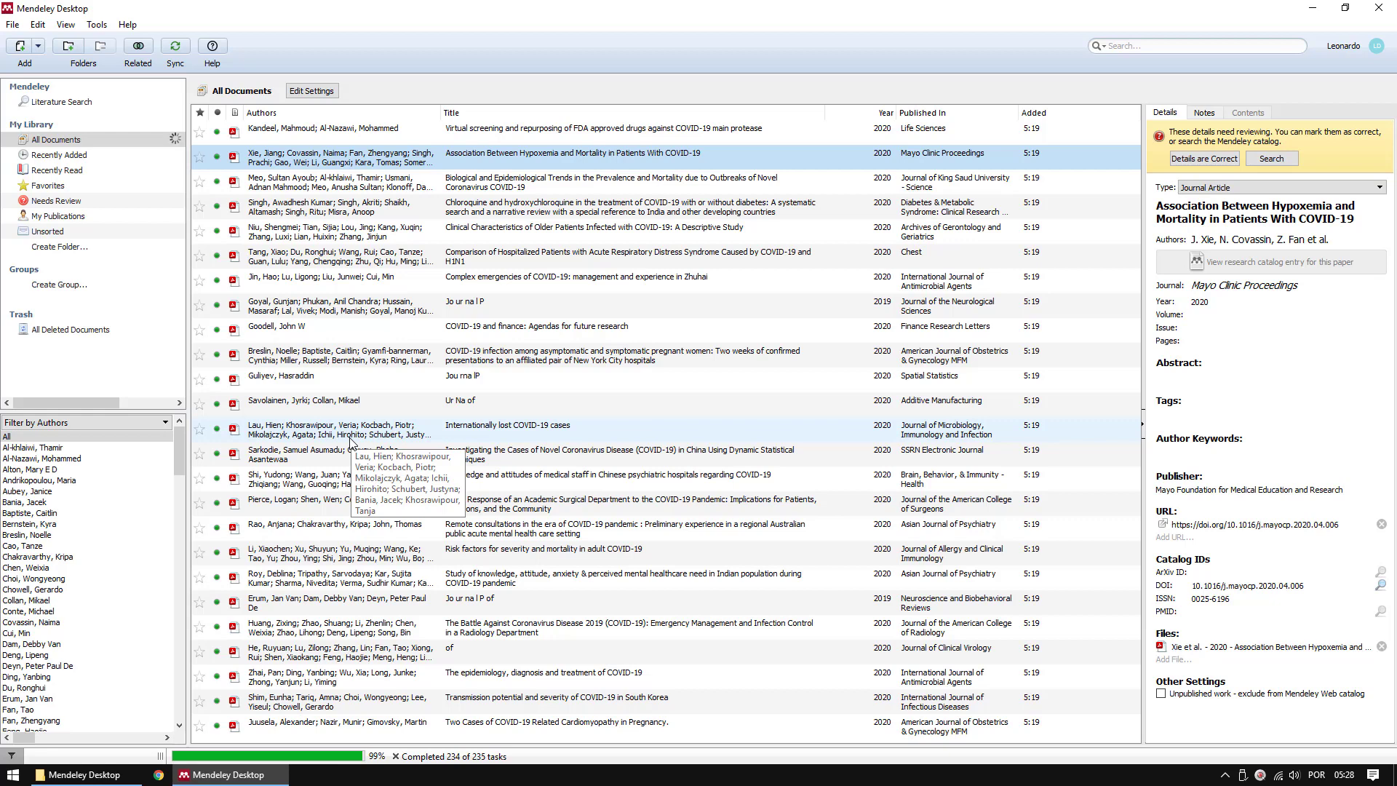
Step: Look over several article entries in All Documents and switch the library view from table to citations
{"action": "left_click", "coordinate": [342, 232]}
{"action": "left_click", "coordinate": [361, 206]}
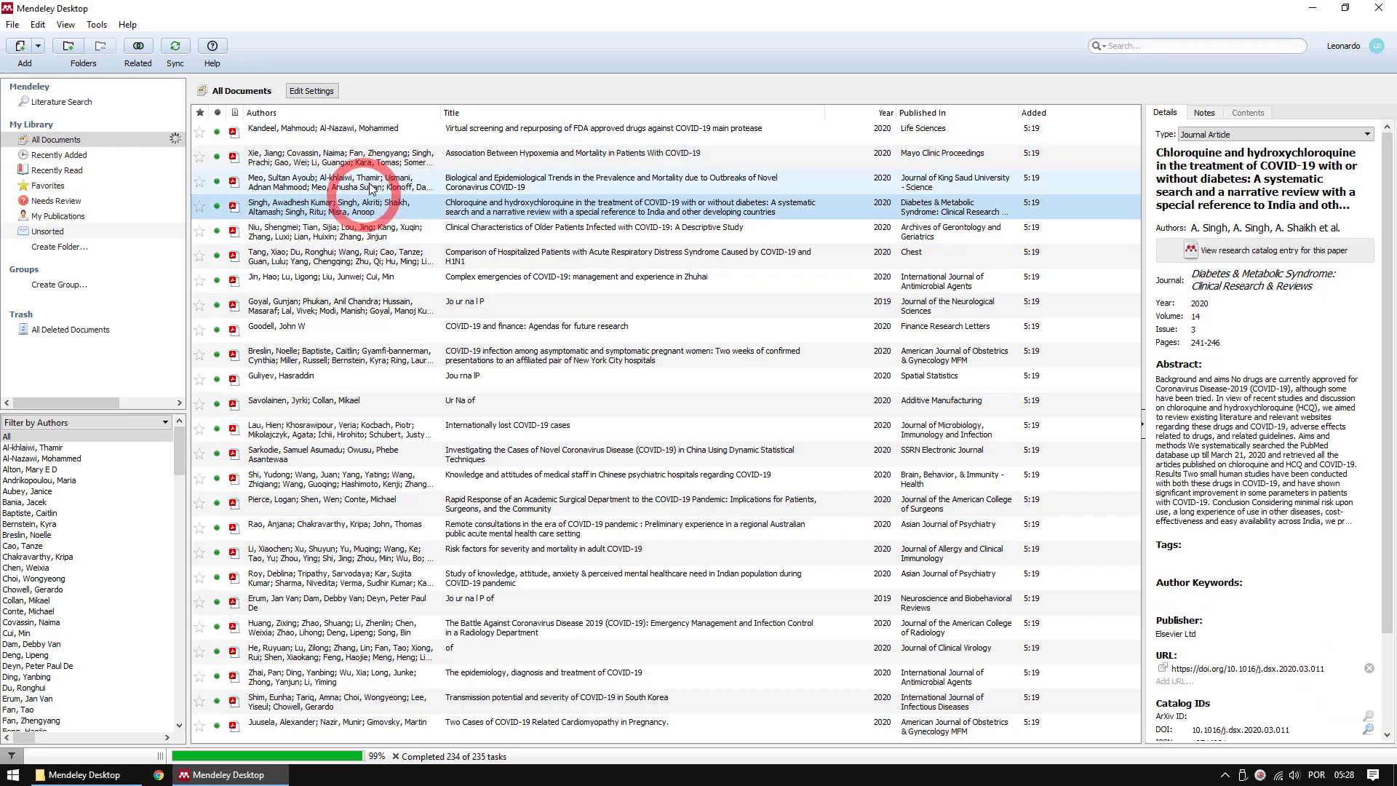
{"action": "left_click", "coordinate": [369, 157]}
{"action": "left_click", "coordinate": [365, 131]}
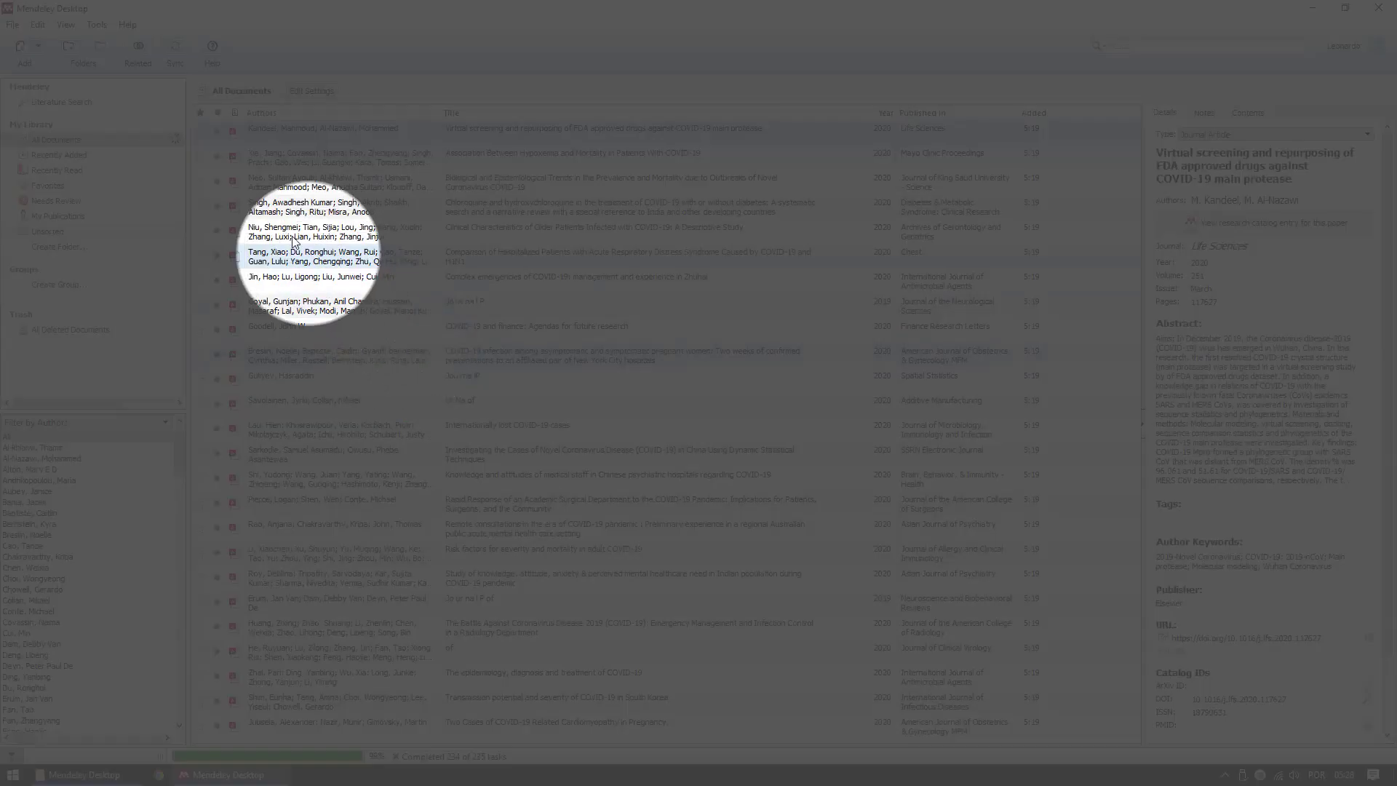
{"action": "left_click", "coordinate": [67, 26]}
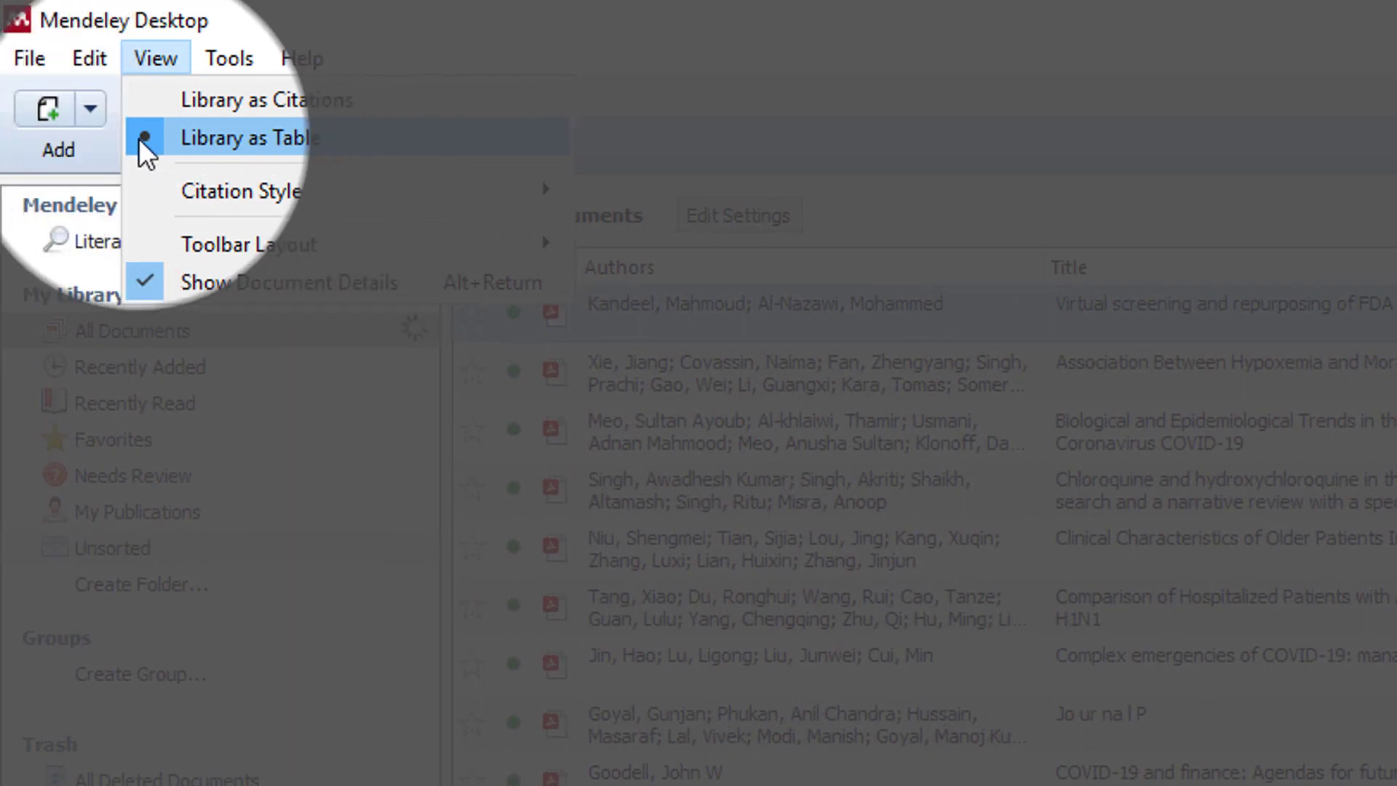
{"action": "left_click", "coordinate": [254, 100]}
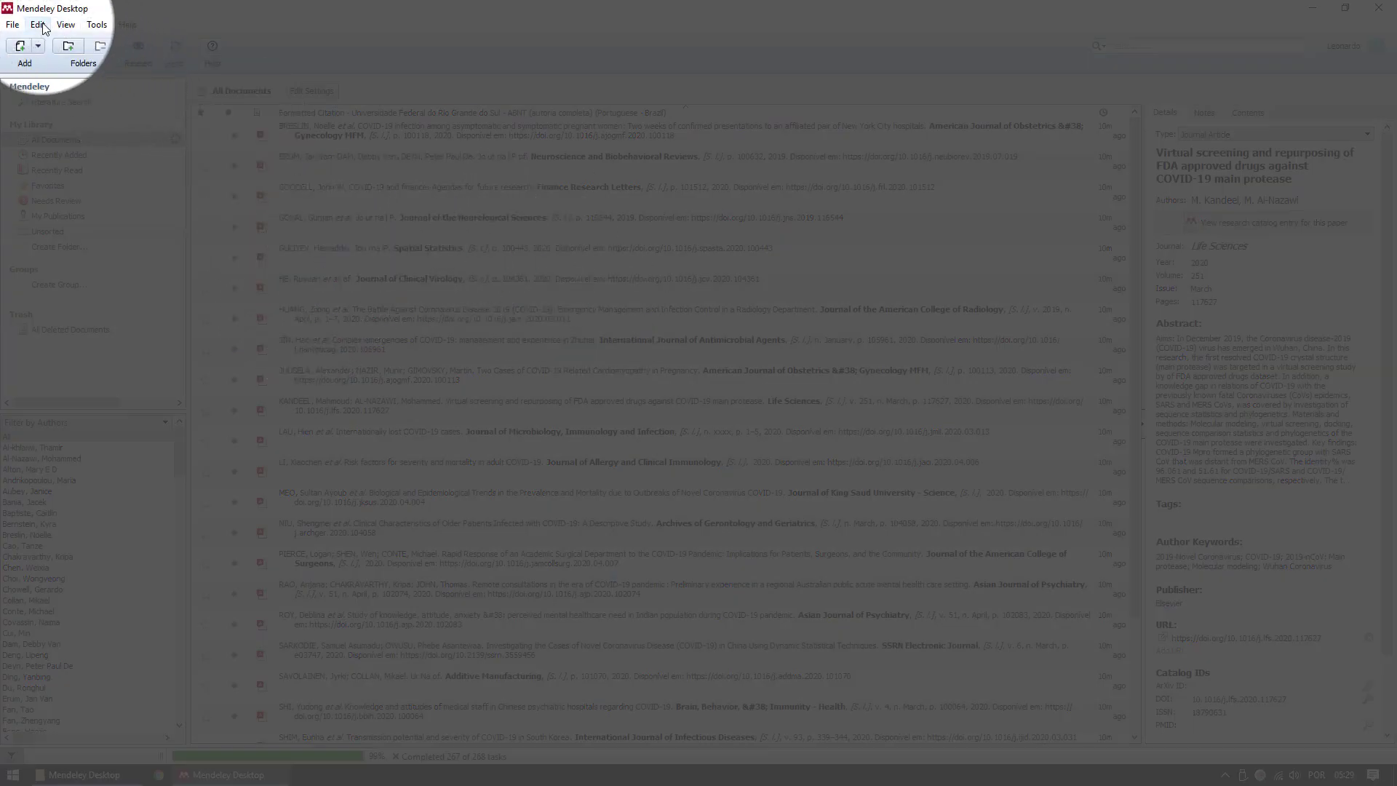
Step: Change the citation style to American Psychological Association 7th edition
{"action": "left_click", "coordinate": [65, 24]}
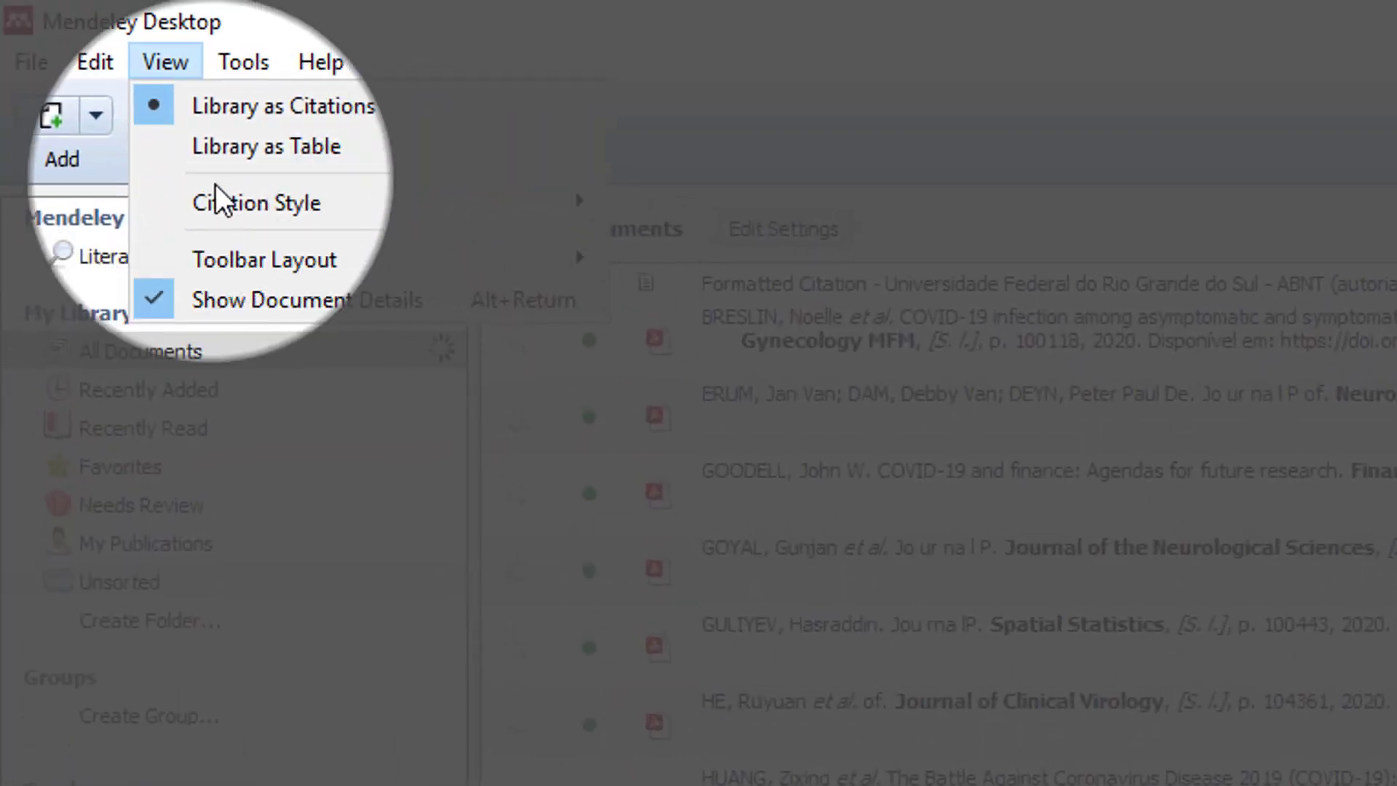
{"action": "mouse_move", "coordinate": [218, 200]}
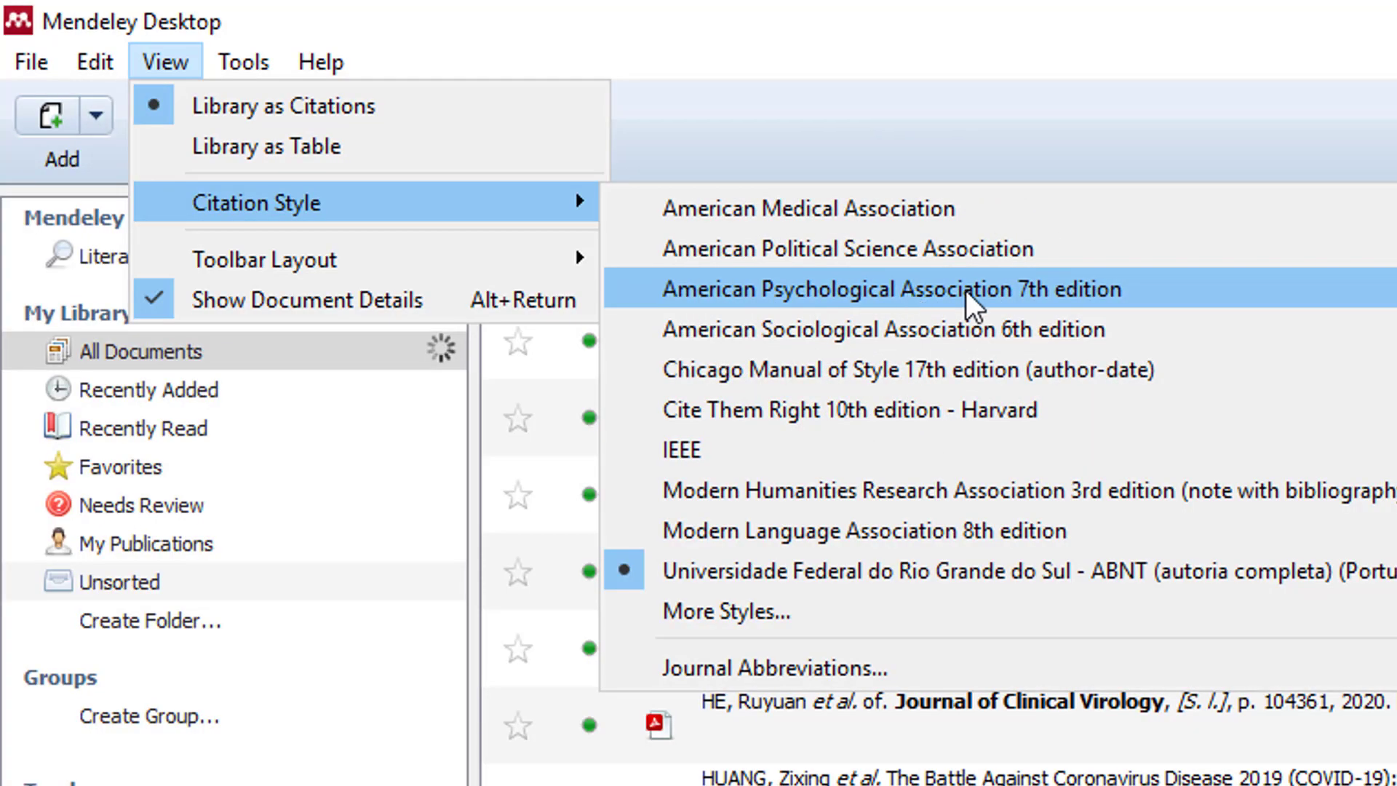
{"action": "left_click", "coordinate": [966, 292]}
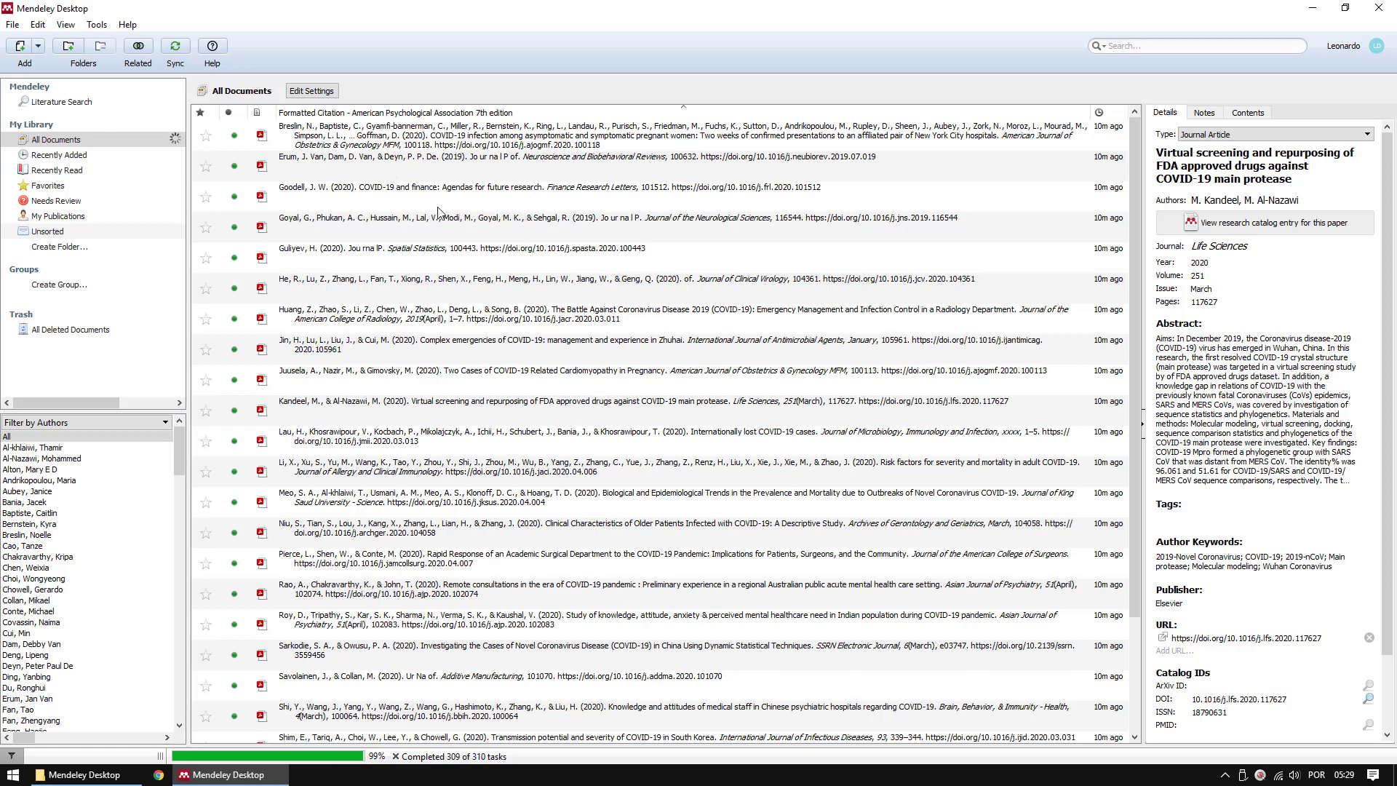
Step: Set the citation style to Universidade Federal do Rio Grande do Sul - ABNT (autoria completa) and select the Journal of the Neurological Sciences citation
{"action": "left_click", "coordinate": [67, 26]}
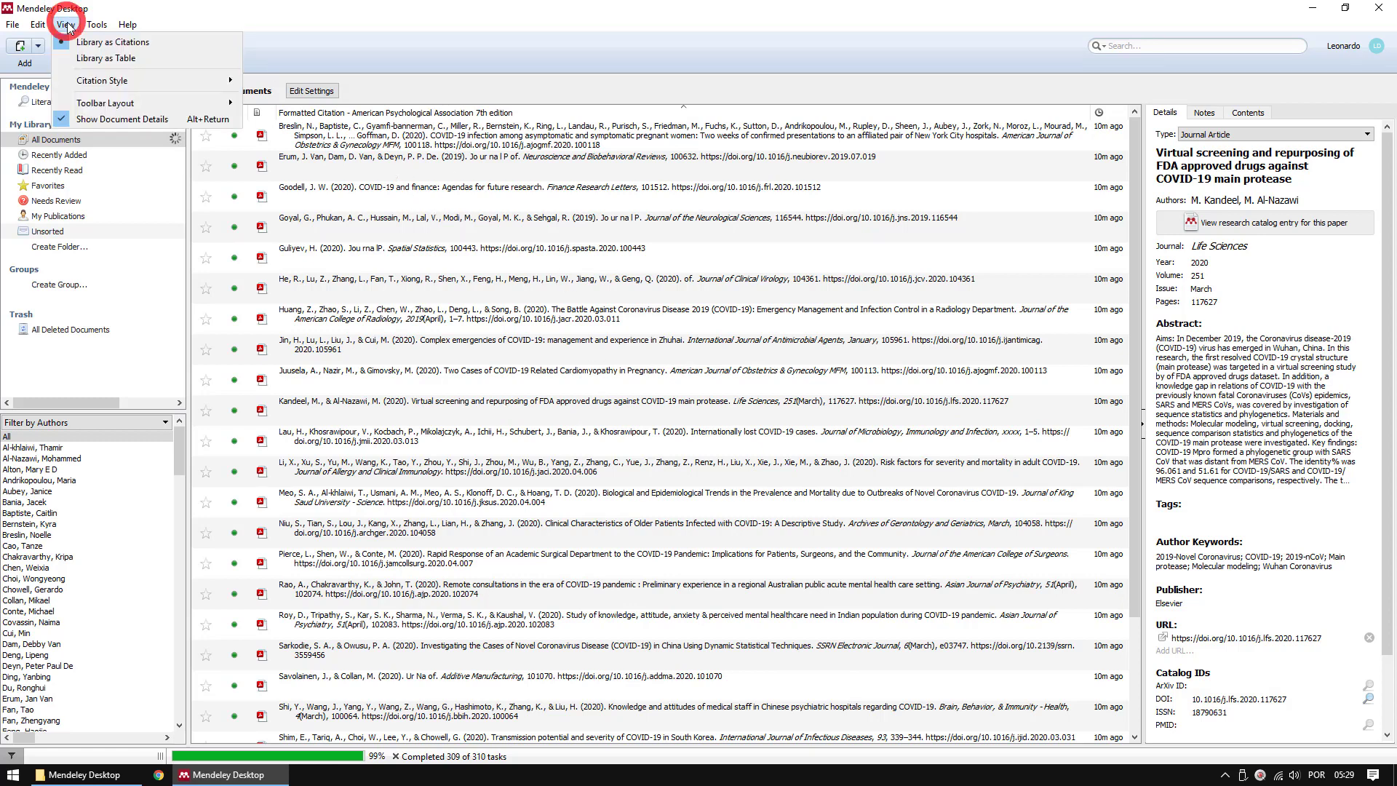
{"action": "mouse_move", "coordinate": [102, 80]}
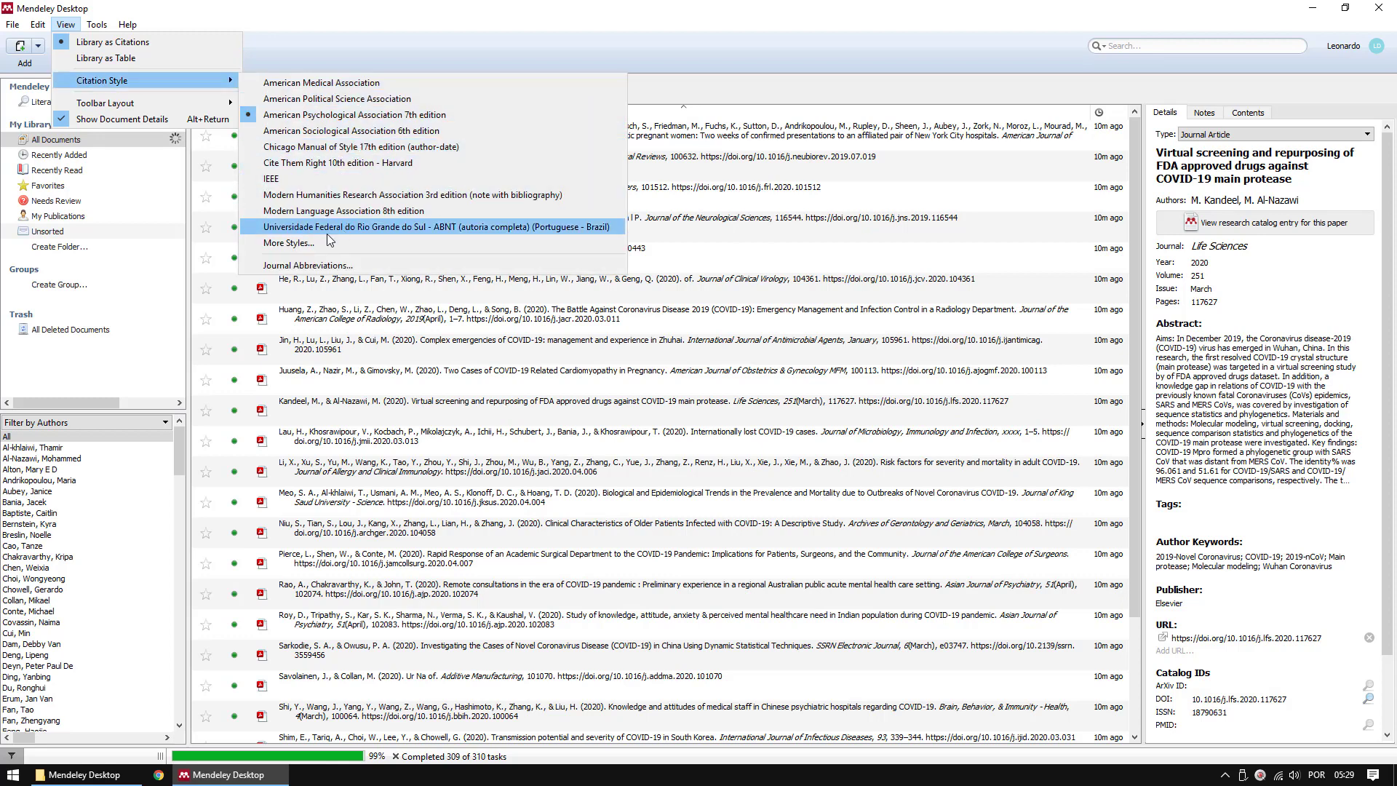
{"action": "left_click", "coordinate": [413, 227]}
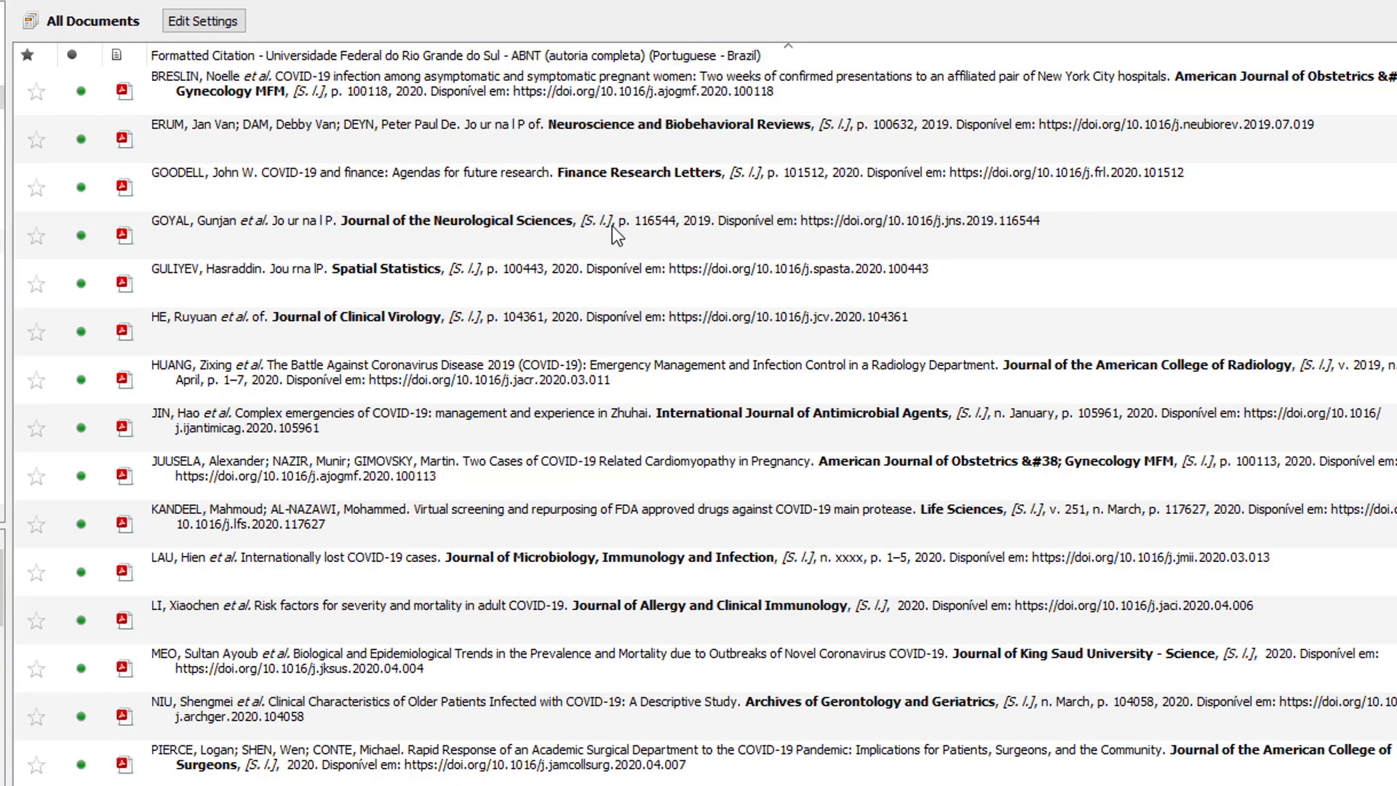
{"action": "left_click", "coordinate": [601, 235]}
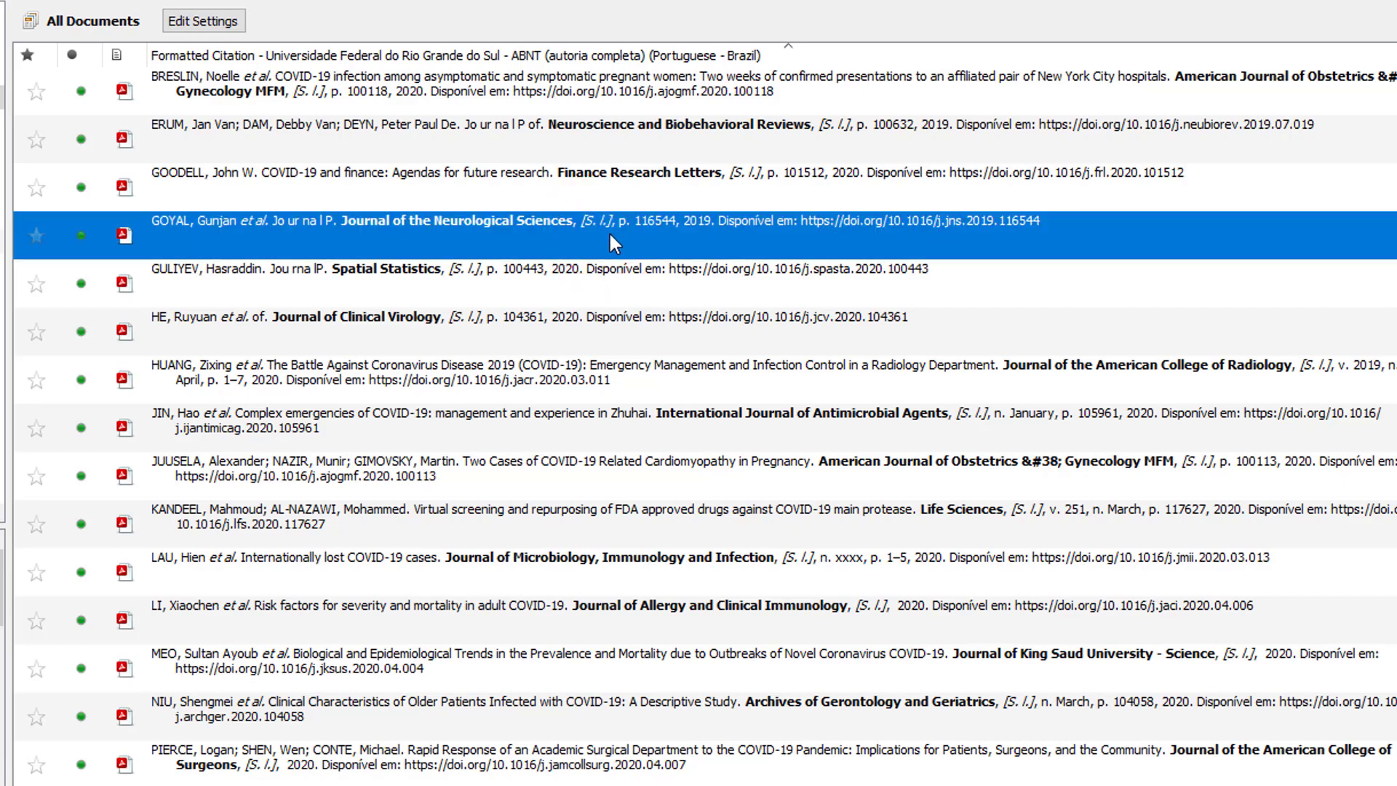